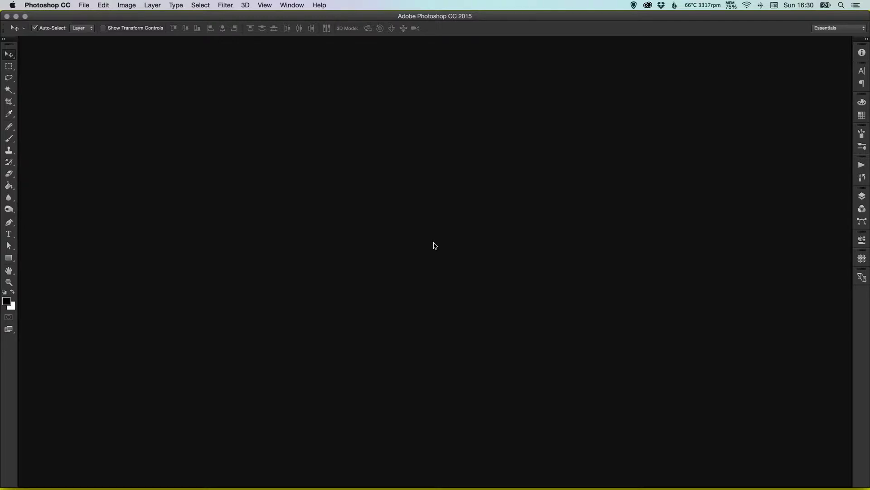
Switch from Photoshop to Safari showing the psdcovers.com homepage.
key("super+Tab")
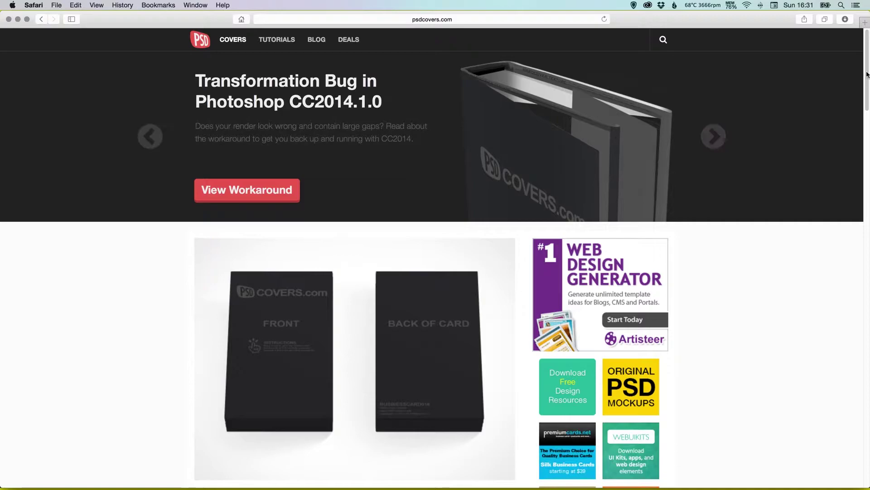
Scroll down the first page of cover mockups and go to page 2.
scroll(857, 110, "down", 5)
scroll(856, 110, "down", 10)
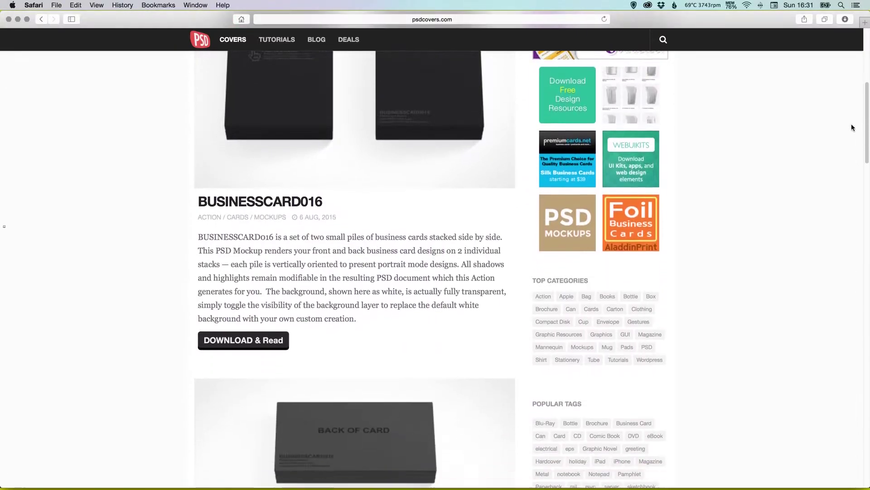
scroll(840, 185, "down", 12)
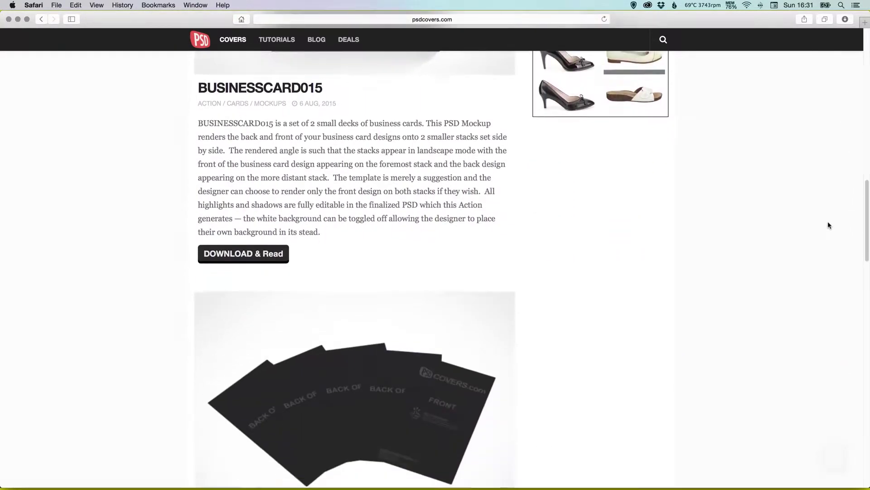
scroll(813, 281, "down", 4)
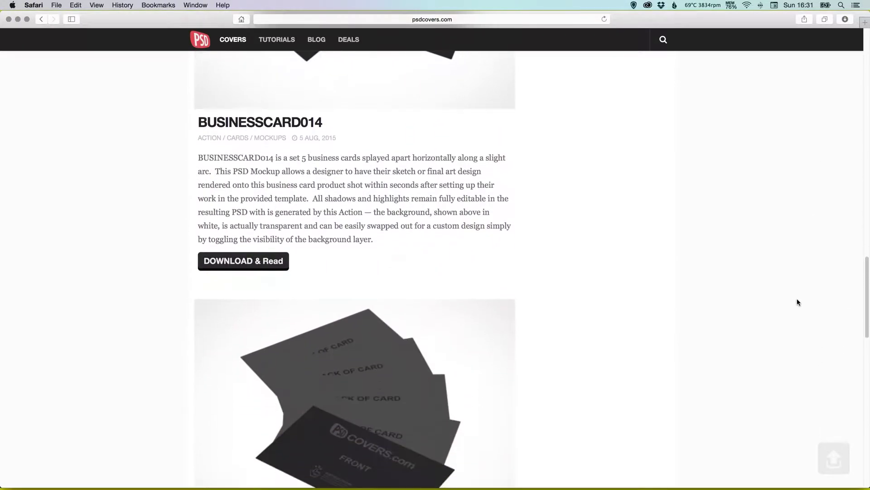
scroll(800, 311, "down", 6)
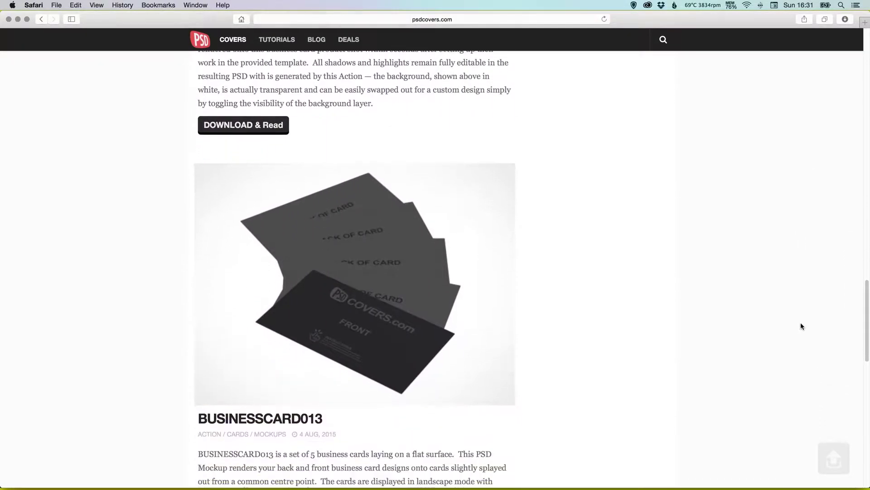
scroll(813, 357, "down", 7)
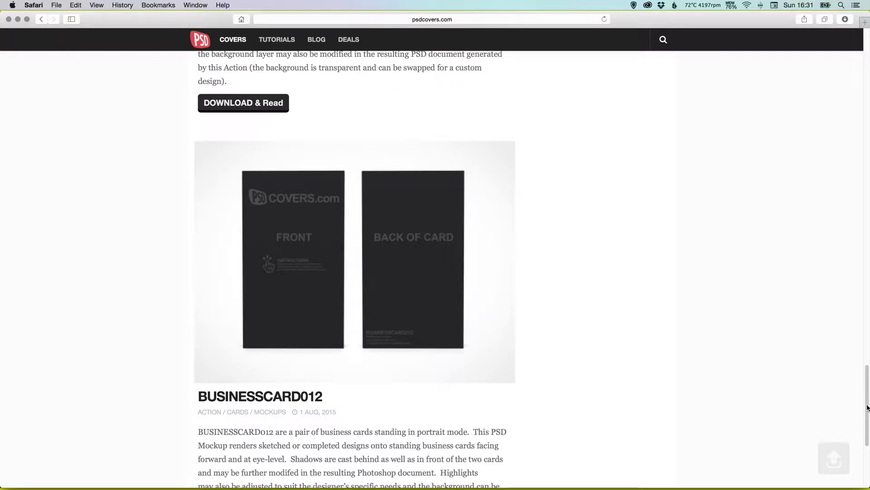
scroll(867, 408, "down", 1)
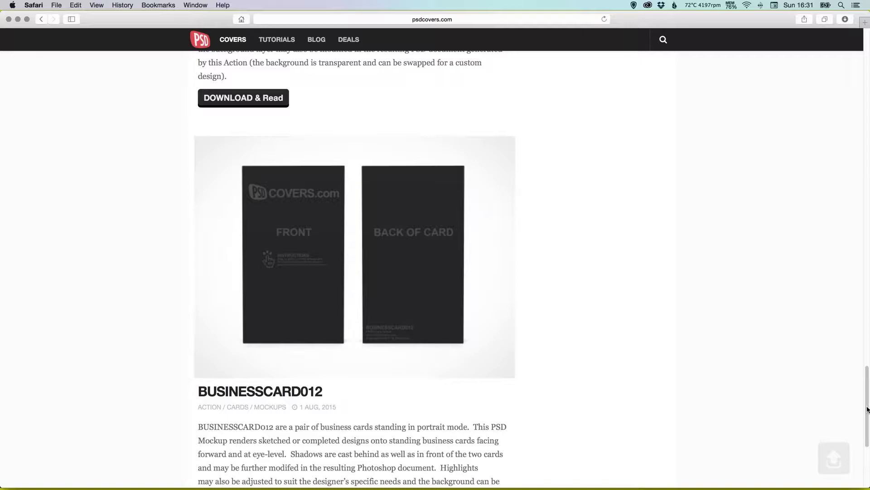
left_click_drag(866, 408, 852, 444)
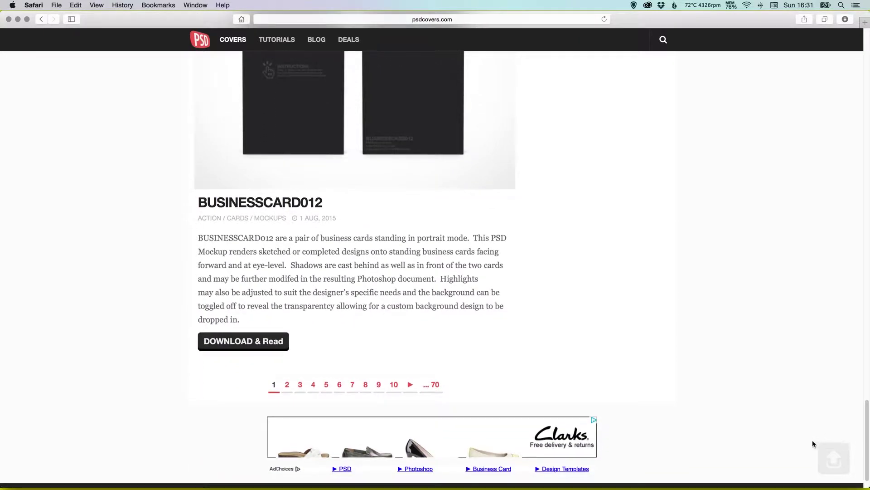
left_click(290, 389)
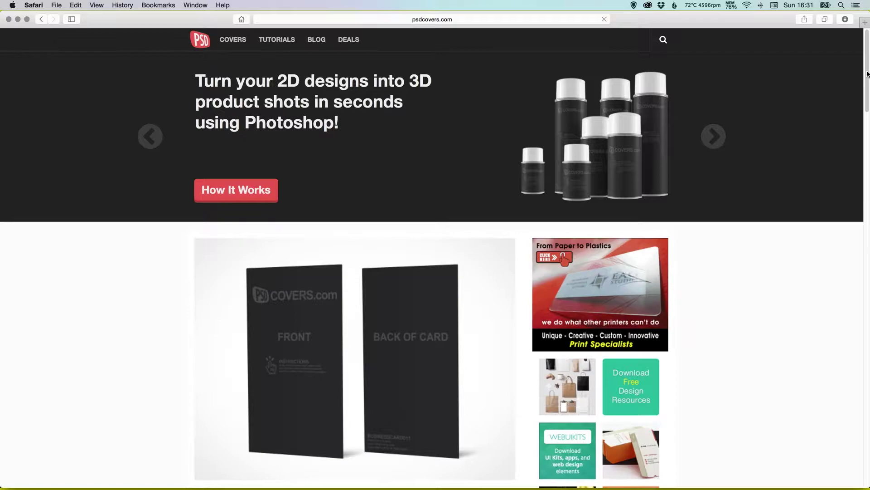
Scroll through the mockups listed on the second page.
left_click_drag(867, 73, 858, 93)
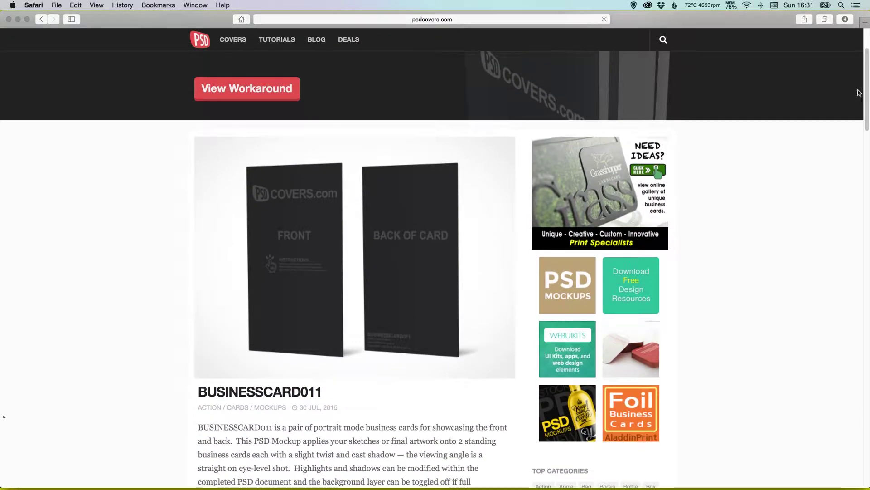
scroll(857, 93, "down", 1)
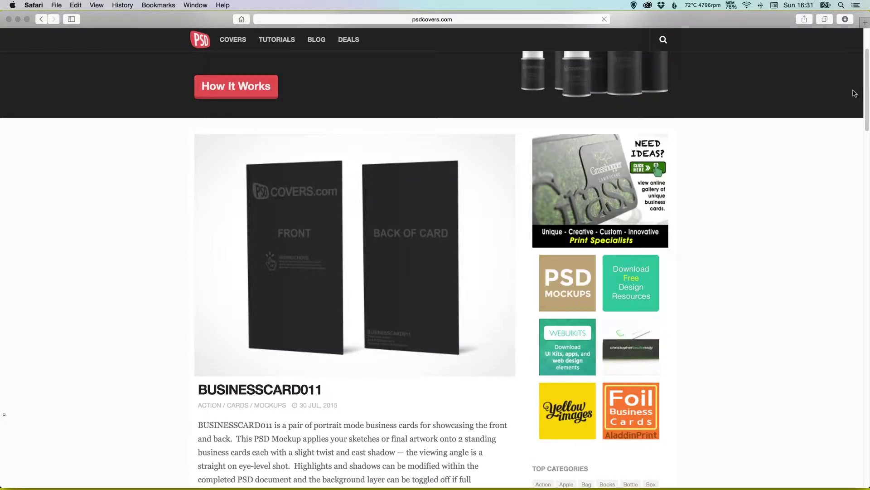
scroll(854, 93, "down", 2)
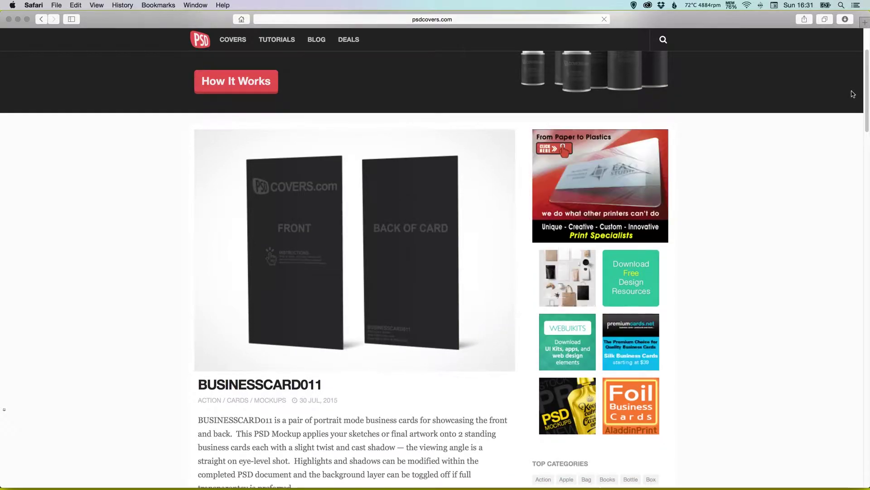
scroll(847, 99, "down", 5)
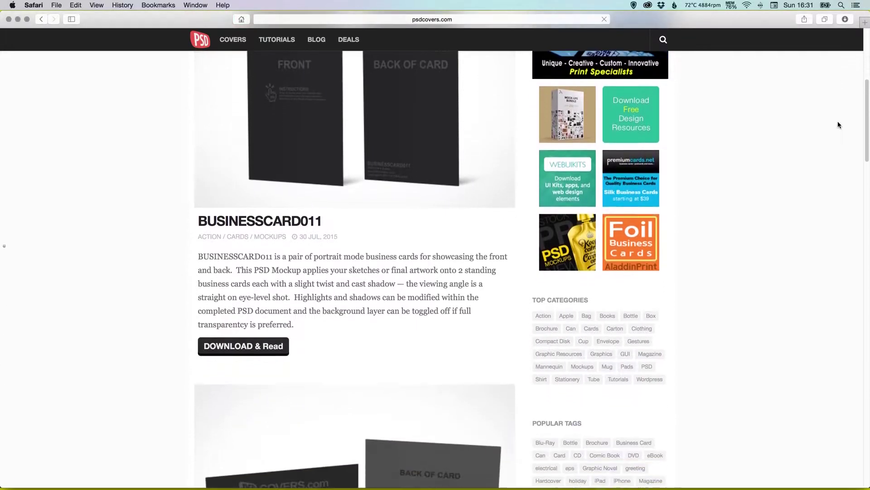
scroll(834, 136, "down", 6)
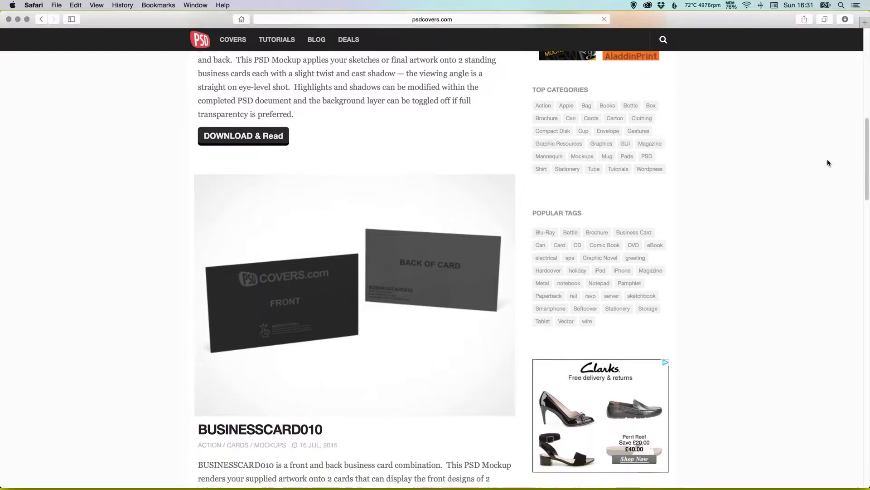
scroll(827, 163, "down", 15)
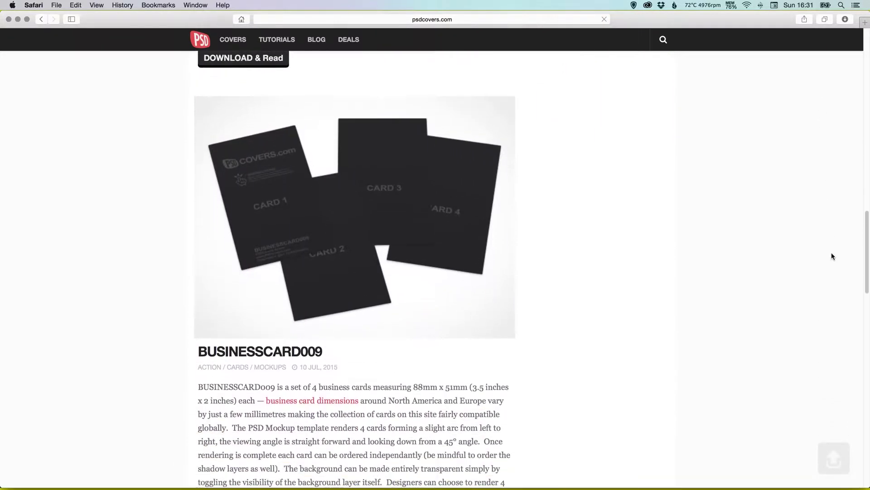
scroll(831, 256, "down", 10)
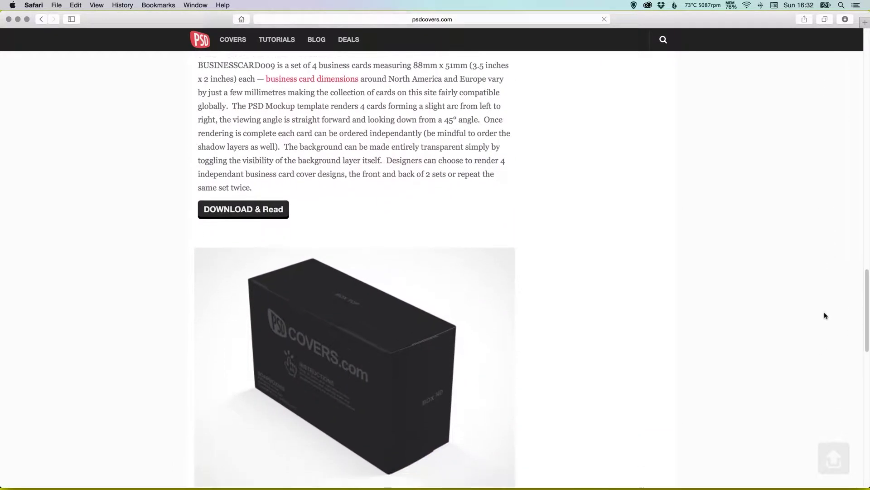
scroll(825, 315, "down", 4)
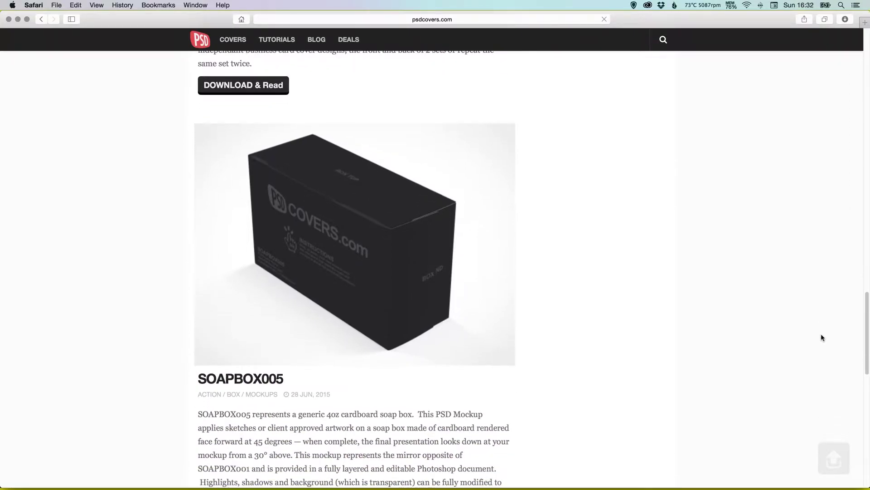
scroll(821, 338, "down", 5)
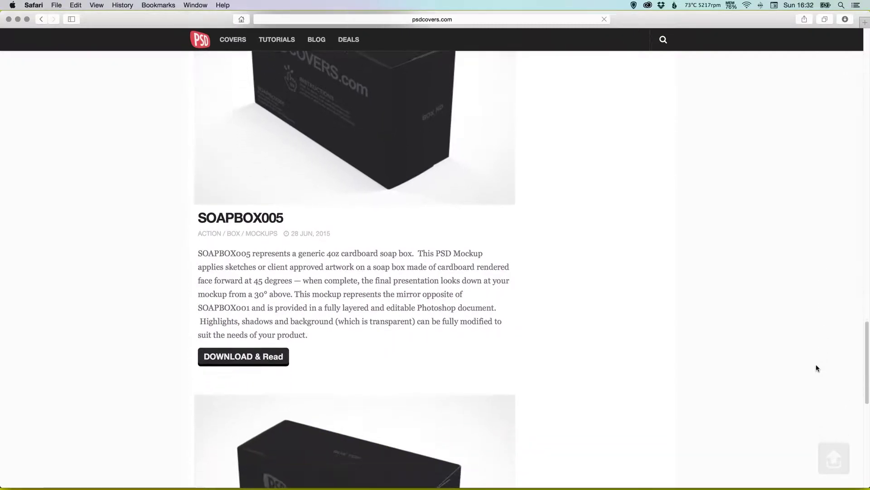
scroll(816, 368, "down", 12)
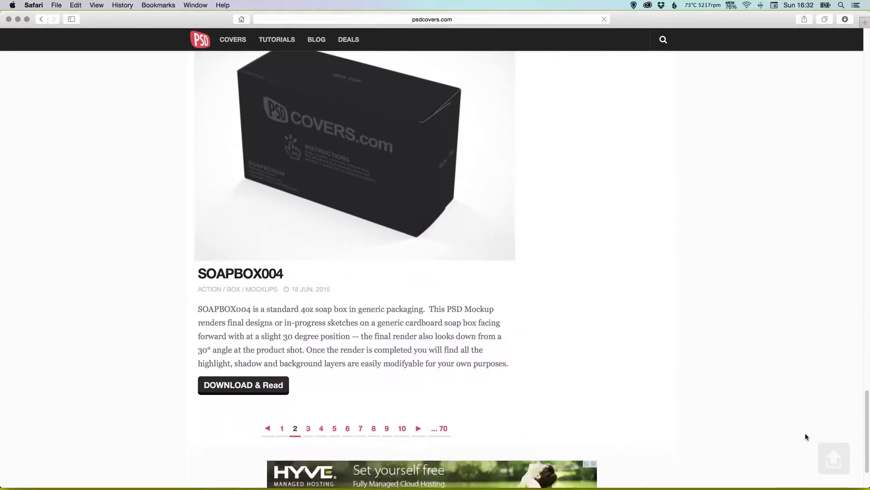
scroll(806, 437, "down", 3)
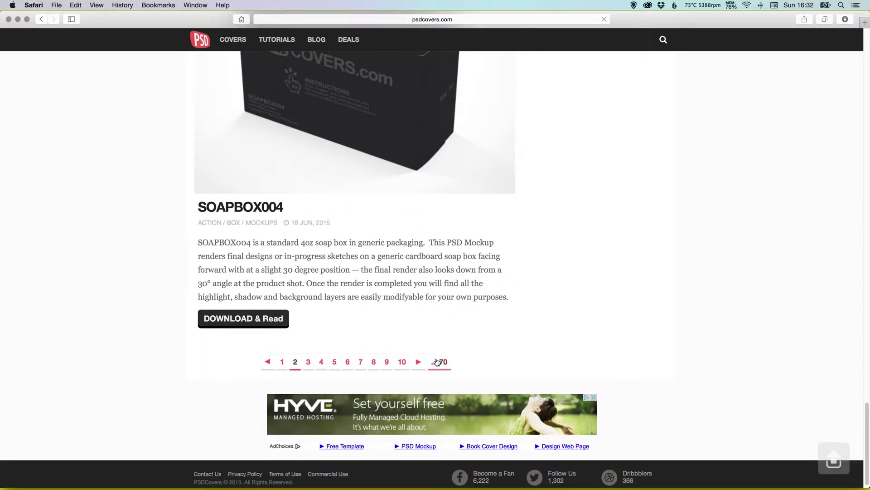
scroll(841, 213, "up", 20)
Search the PSDCovers site for 'Brochure' mockups.
left_click(663, 39)
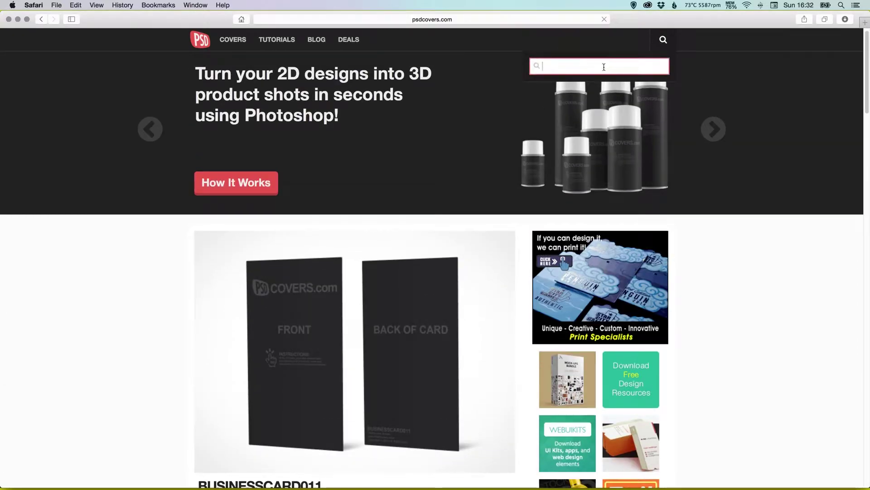
type("Brochure")
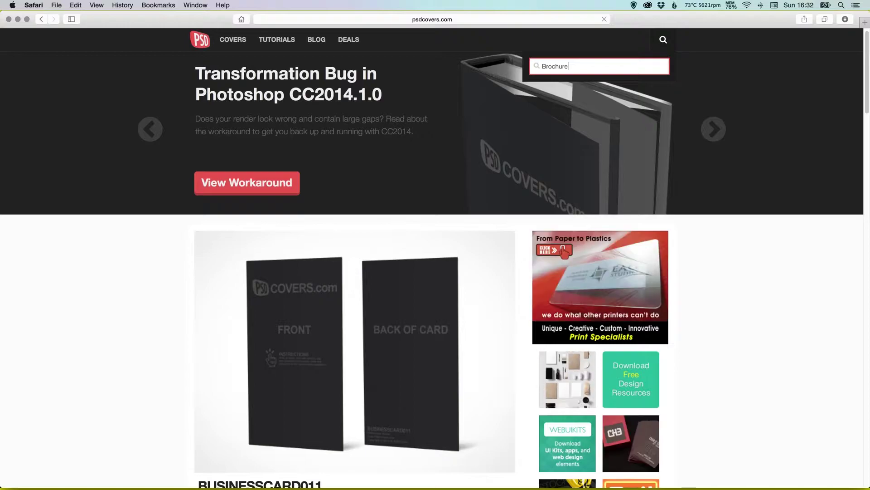
key("Return")
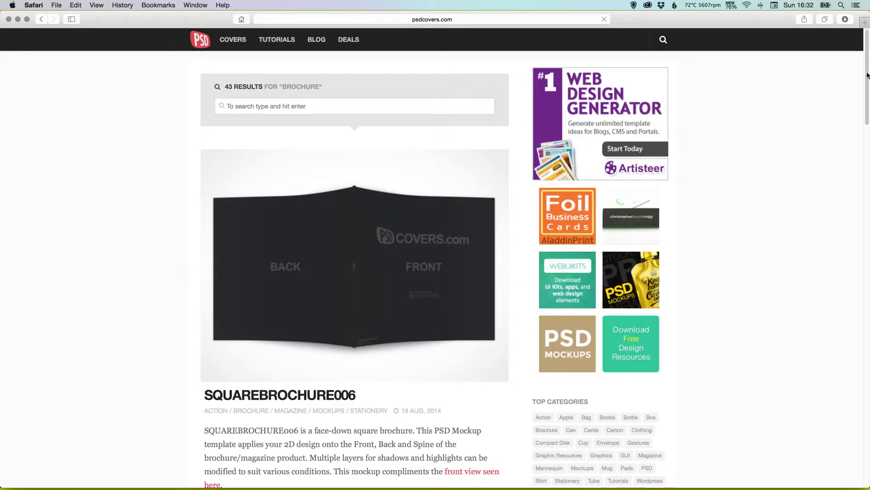
scroll(861, 86, "down", 3)
scroll(860, 93, "down", 10)
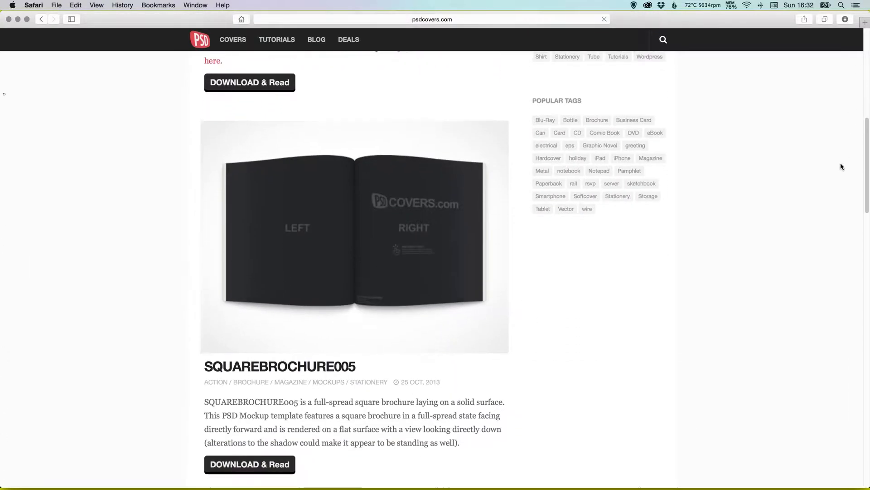
scroll(836, 172, "up", 3)
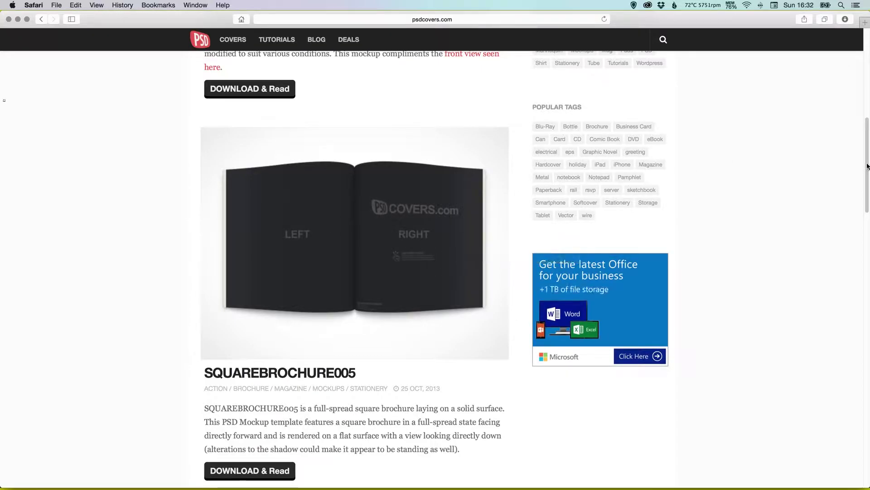
Browse the Brochure results to SQUAREBROCHURE004, then return to Photoshop.
scroll(865, 178, "down", 3)
scroll(865, 178, "down", 15)
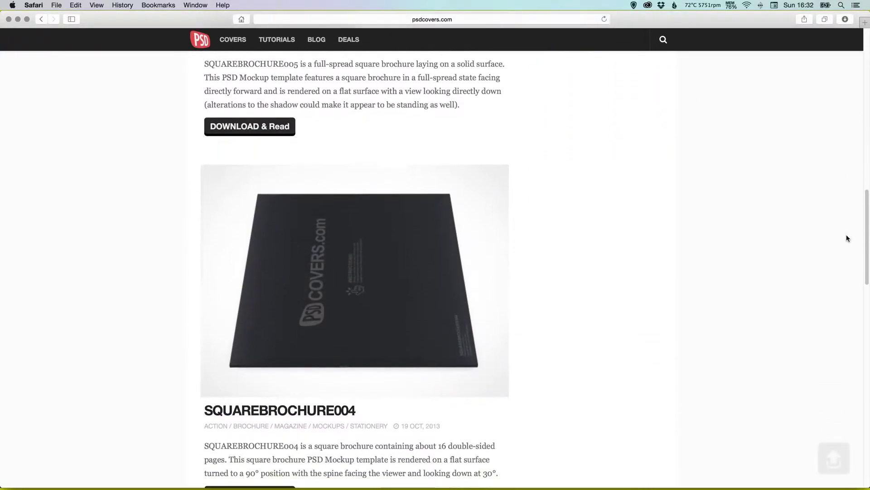
scroll(826, 319, "down", 4)
scroll(826, 319, "up", 5)
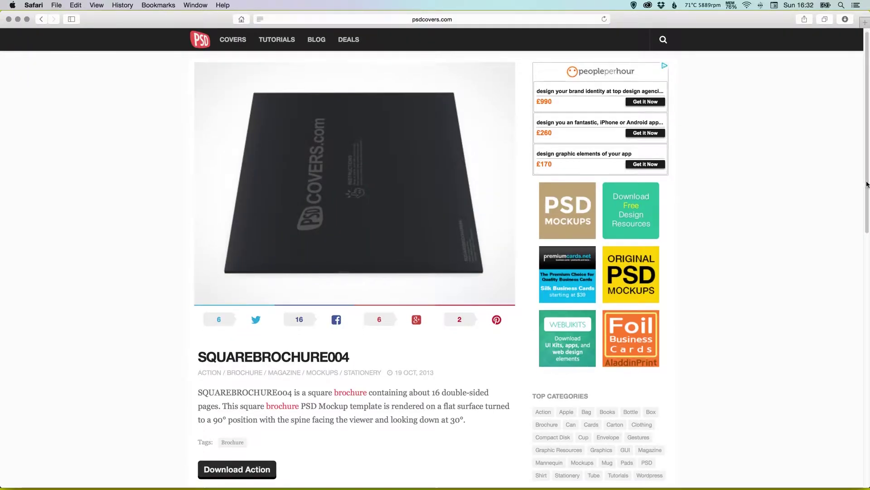
scroll(861, 184, "down", 3)
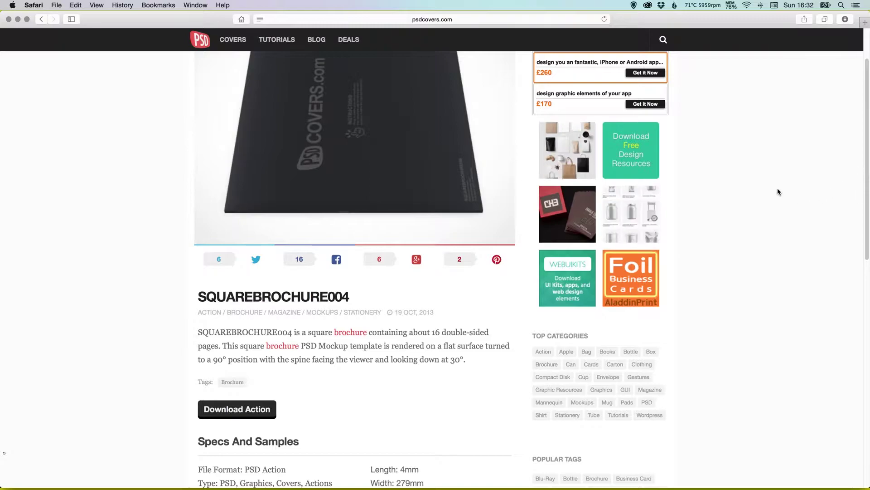
key("super+Tab")
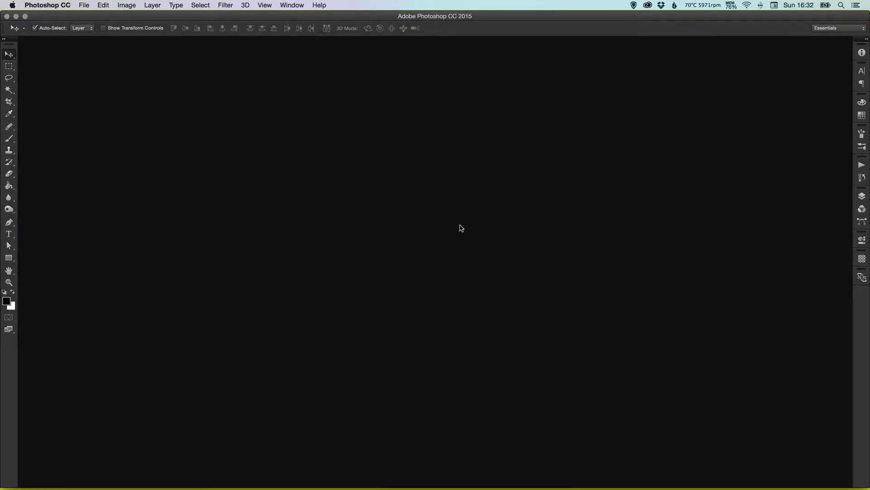
Show the Actions panel via Window > Actions, cancelling the Load Actions dialog unused.
left_click(861, 167)
left_click(862, 167)
left_click(294, 4)
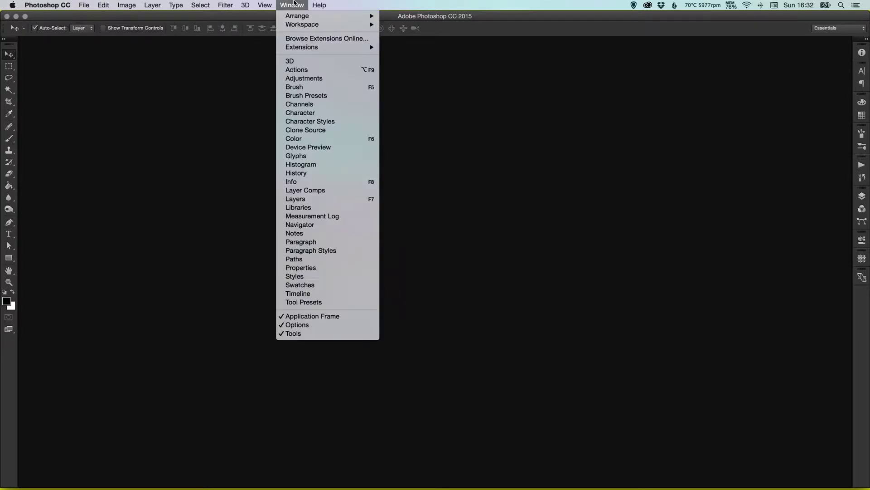
left_click(300, 71)
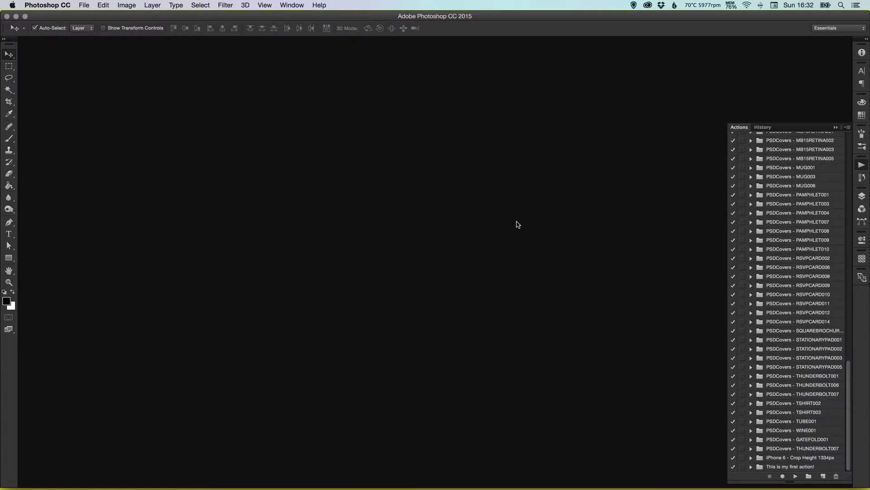
left_click(848, 128)
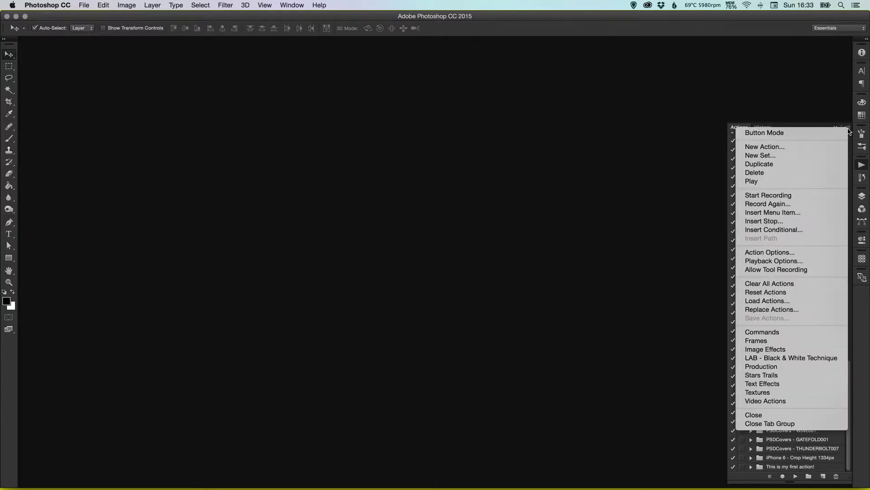
left_click(765, 301)
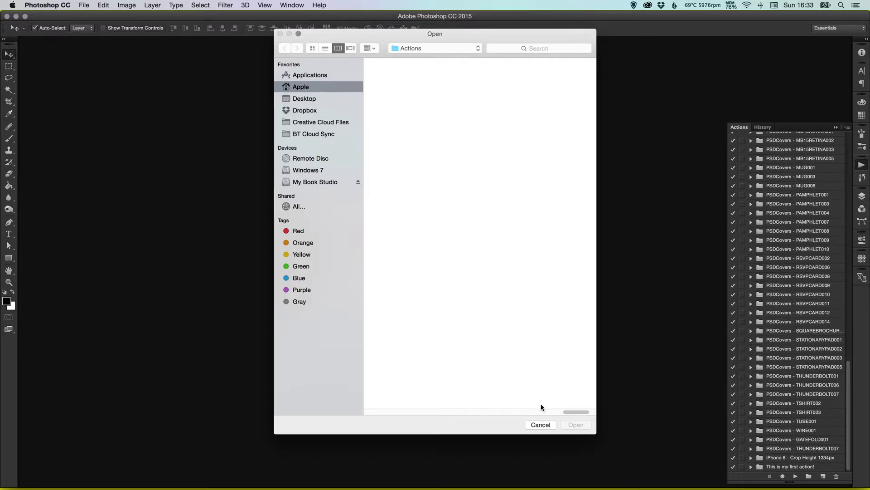
left_click(540, 424)
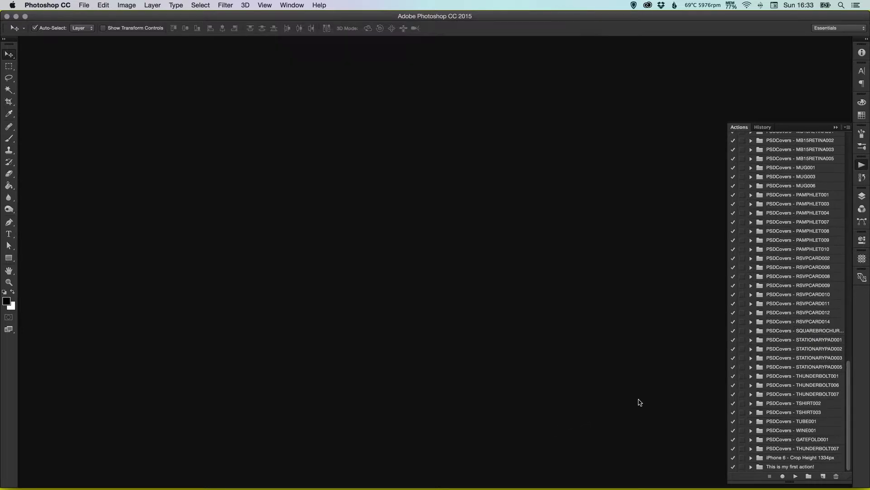
Expand the PAMPHLET001 set, run STEP 1 Prepare Template, then collapse its command list.
left_click_drag(851, 396, 857, 352)
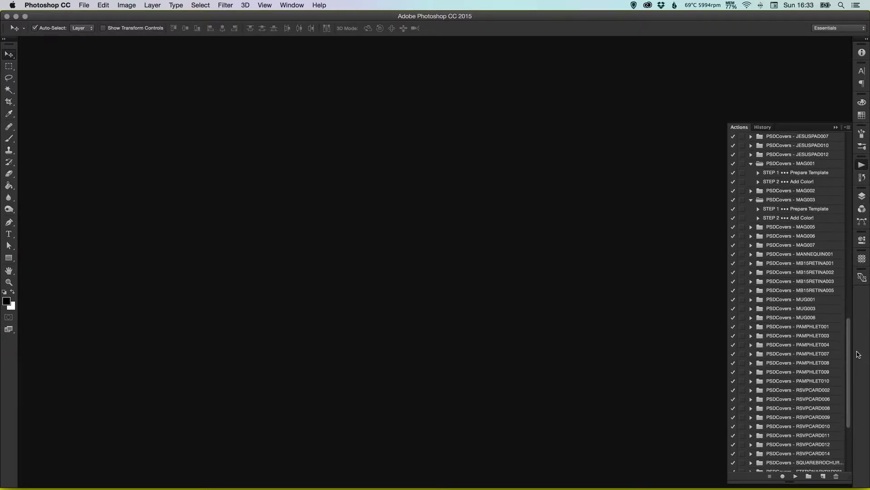
scroll(841, 324, "down", 1)
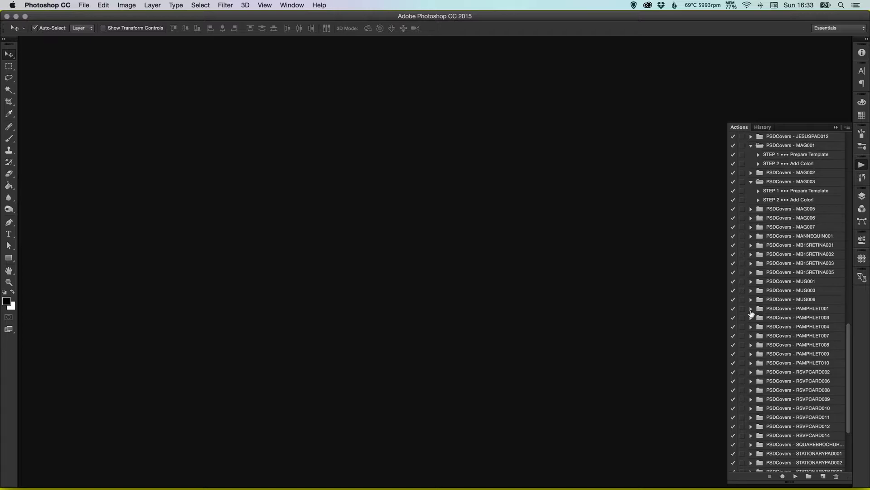
left_click(751, 309)
double_click(777, 319)
key("Escape")
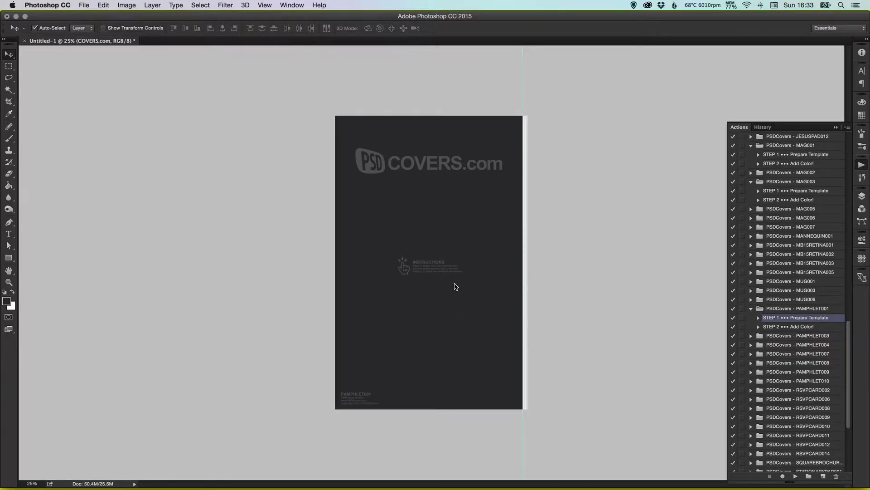
left_click(759, 320)
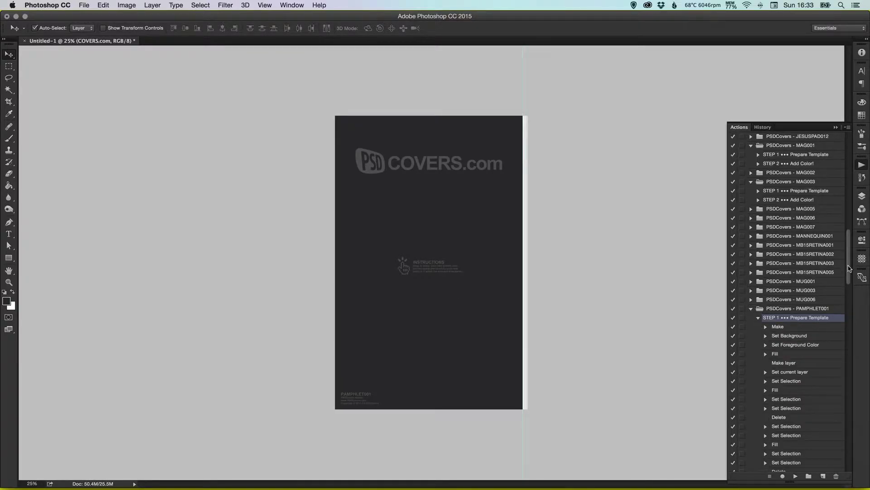
scroll(841, 328, "down", 15)
scroll(841, 329, "down", 10)
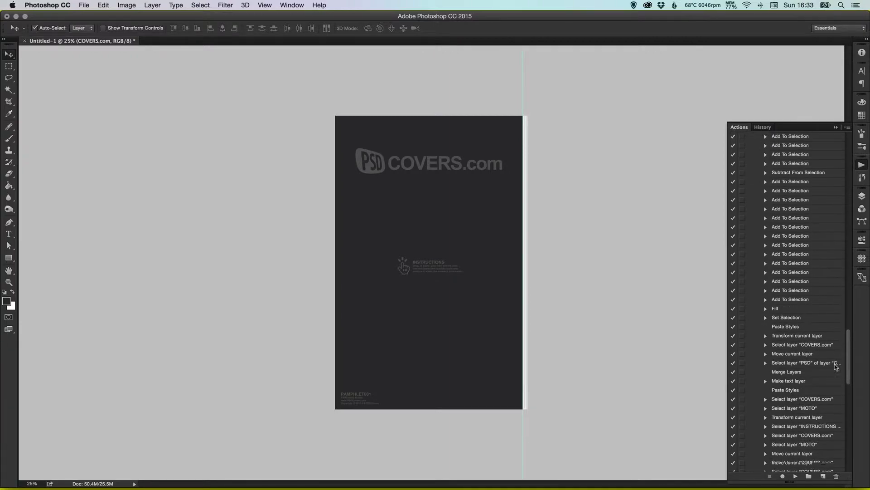
left_click_drag(849, 363, 840, 280)
scroll(840, 280, "down", 1)
left_click(758, 246)
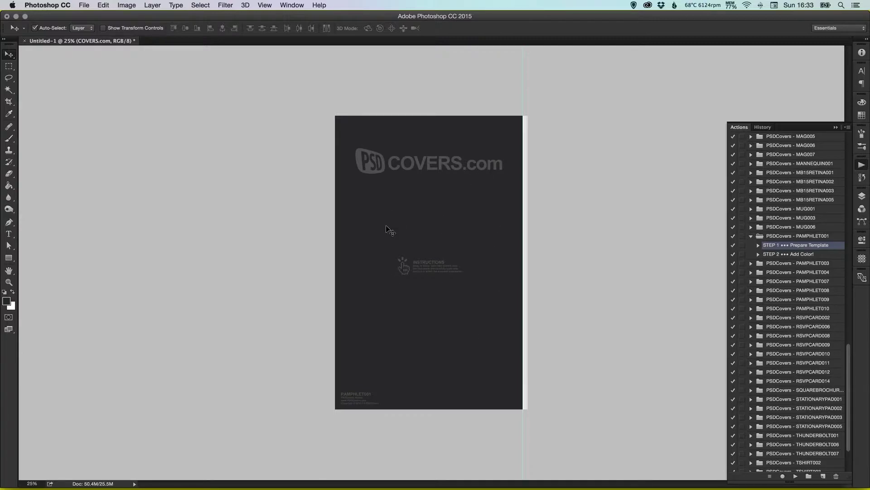
key("z")
left_click_drag(378, 243, 490, 279)
key("v")
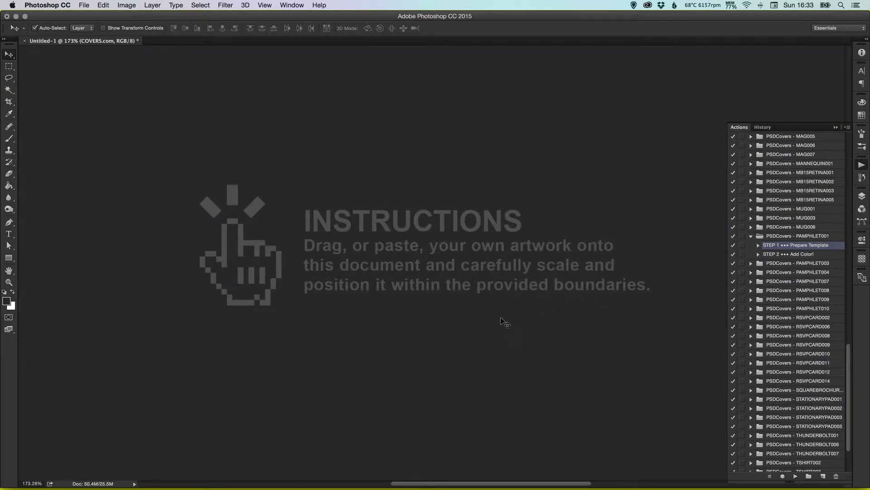
key("super+0")
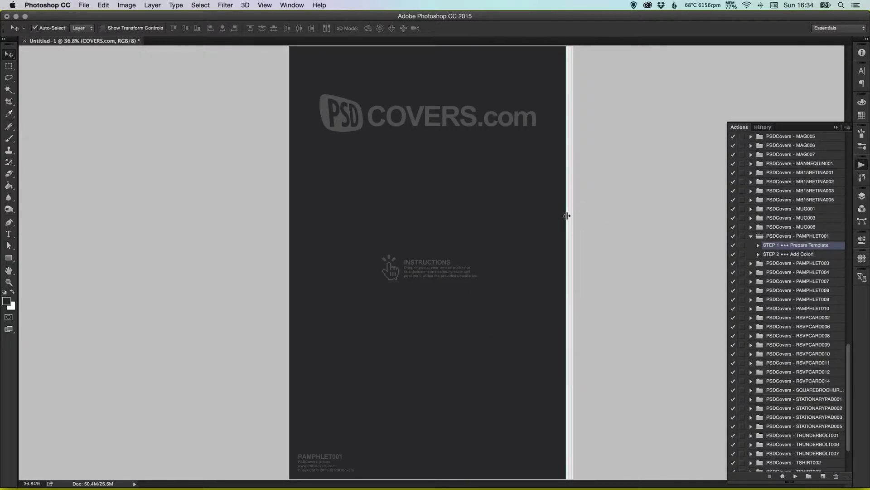
key("super+minus")
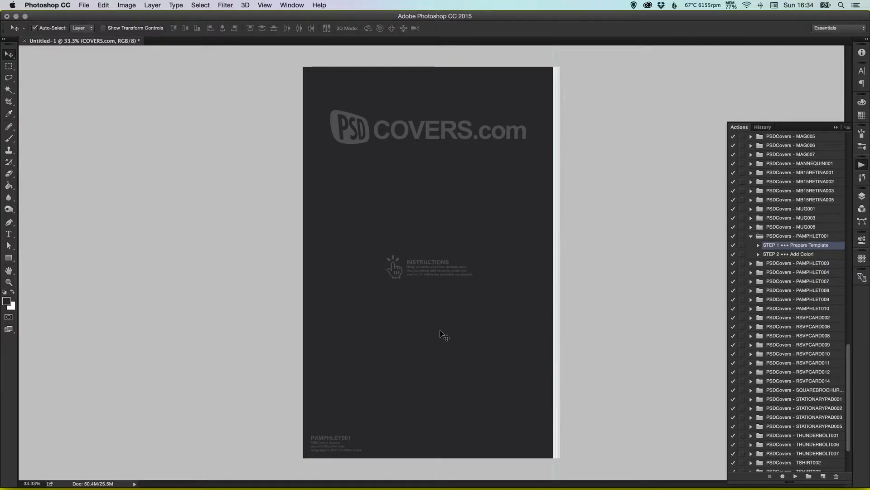
Show the template's Layers panel and select the top INSTRUCTIONS layer.
left_click(862, 164)
left_click(862, 196)
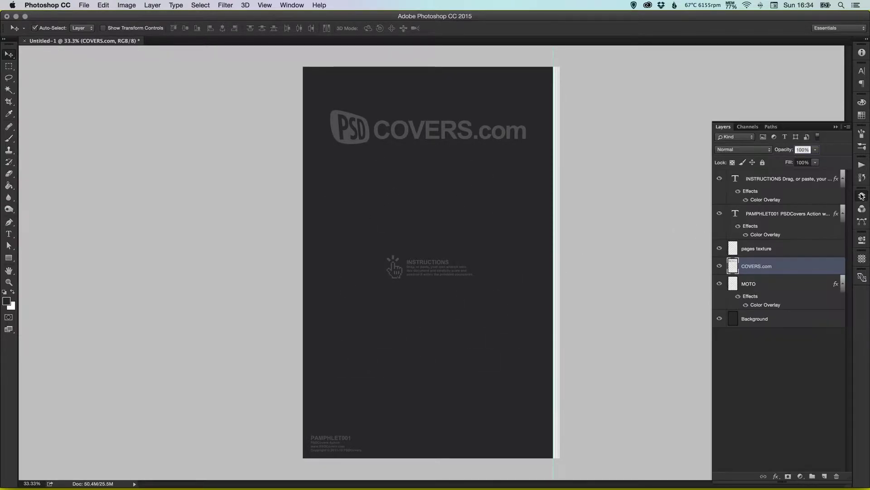
left_click(773, 179)
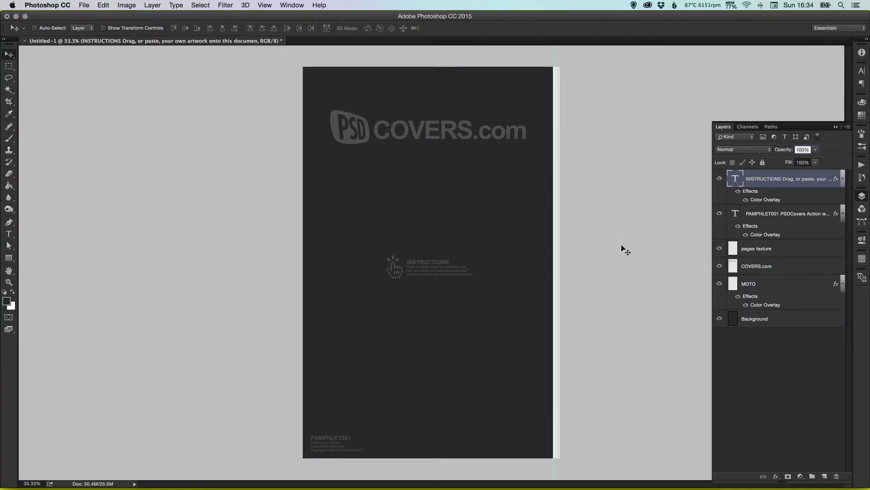
Launch Adobe Illustrator CC 2015 from the Dock.
key("super")
mouse_move(492, 488)
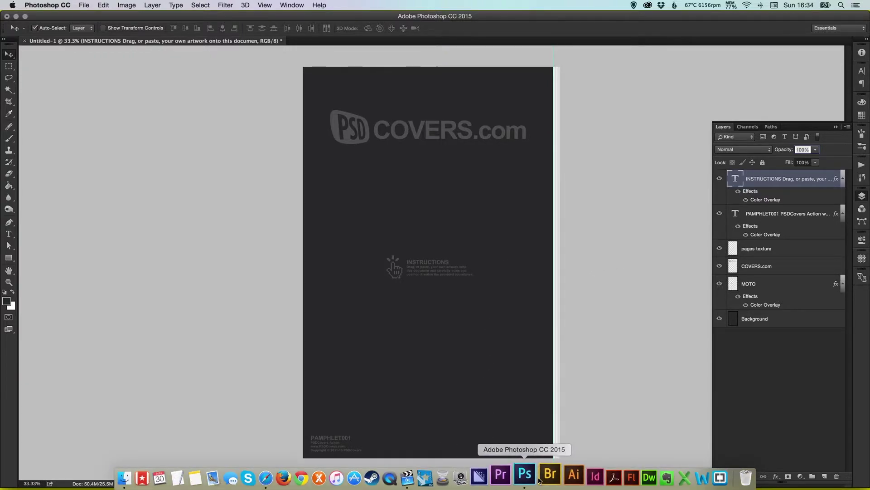
left_click(564, 477)
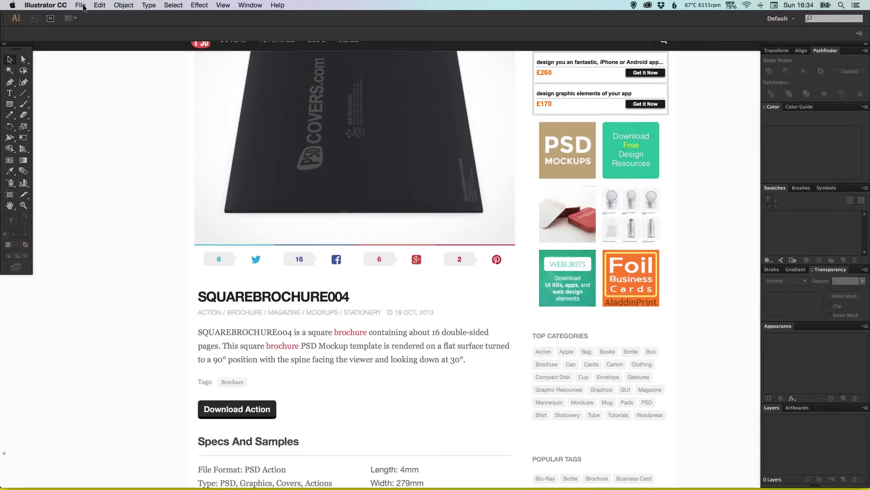
Reopen Glastonbury Festival_A4 Poster_2014.ai, unlock all its artwork, and select everything.
left_click(81, 6)
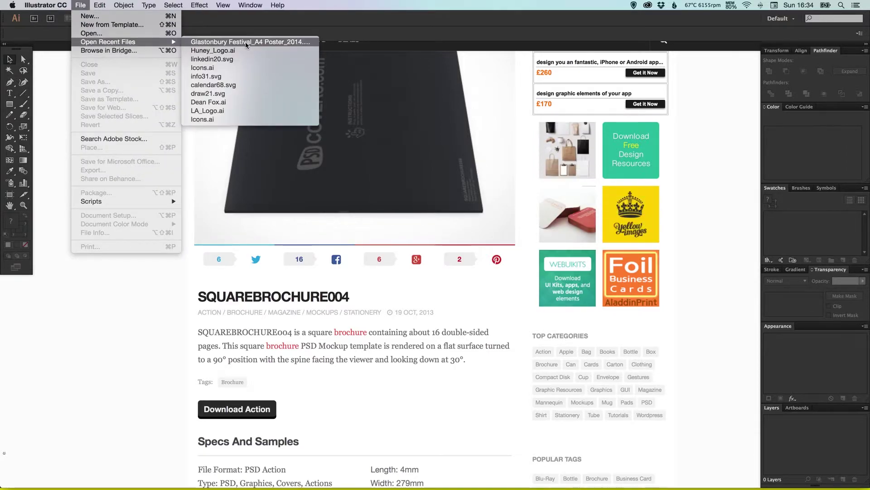
left_click(330, 105)
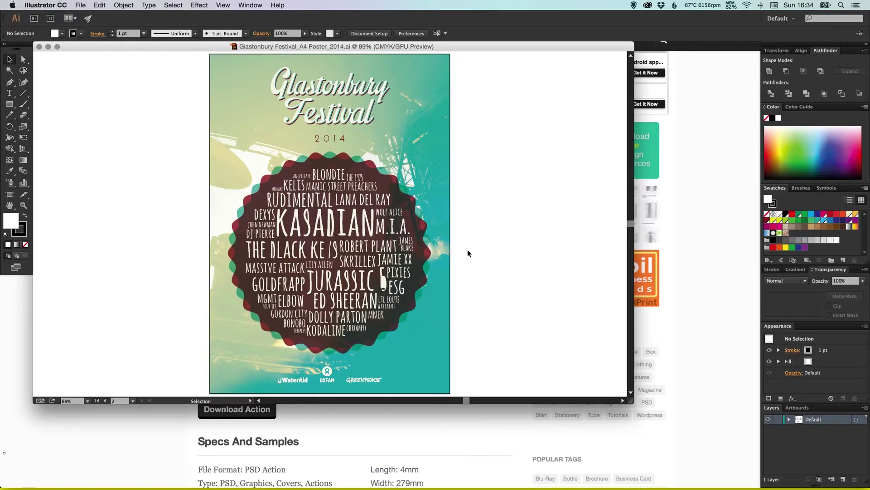
left_click(124, 5)
left_click(131, 64)
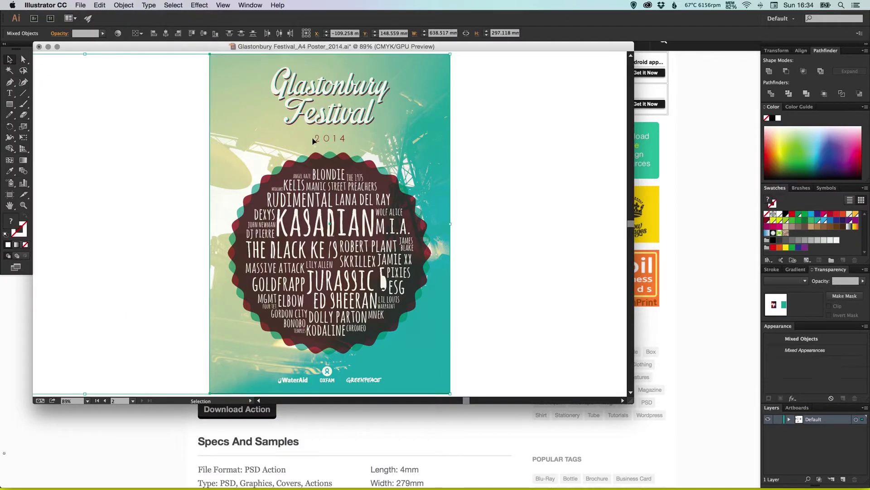
left_click(200, 66)
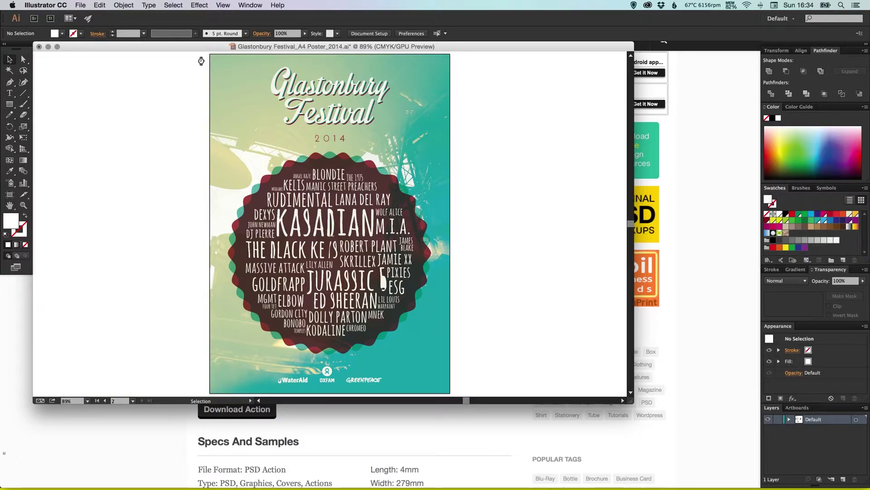
key("super+a")
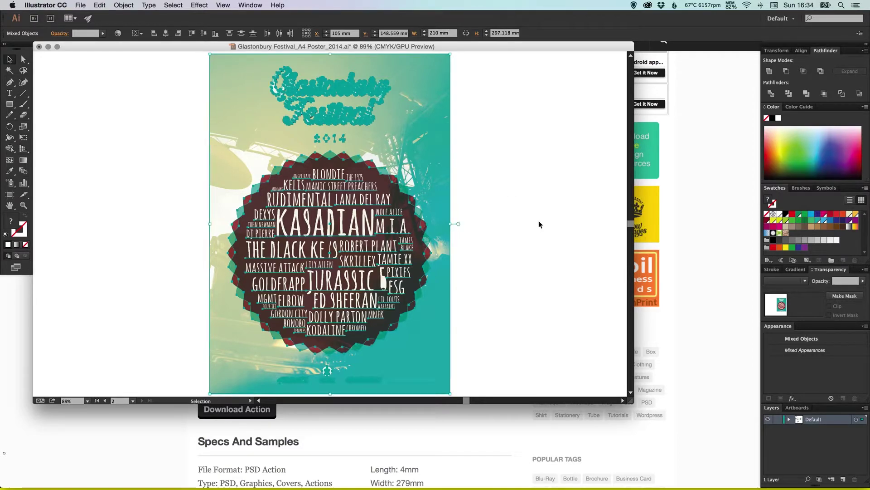
Copy the poster and paste it into Photoshop's Untitled-1 as a Smart Object.
key("a")
key("super+Tab")
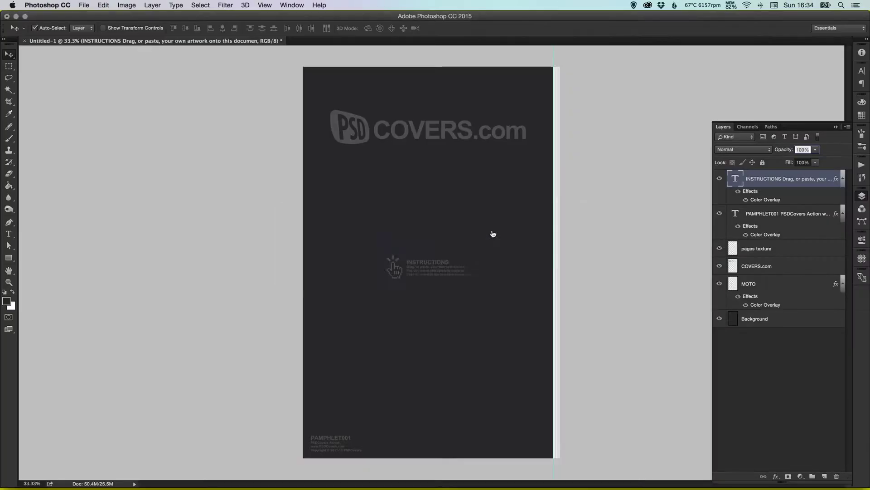
key("super+v")
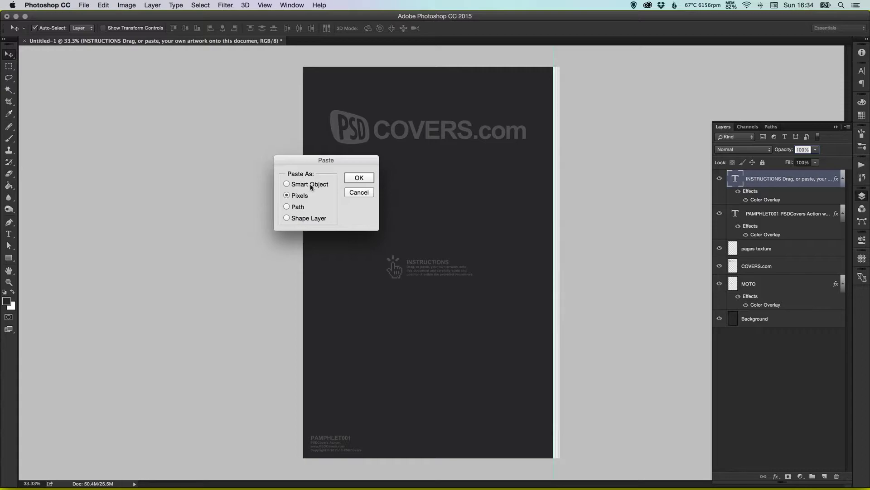
left_click(321, 185)
left_click(370, 181)
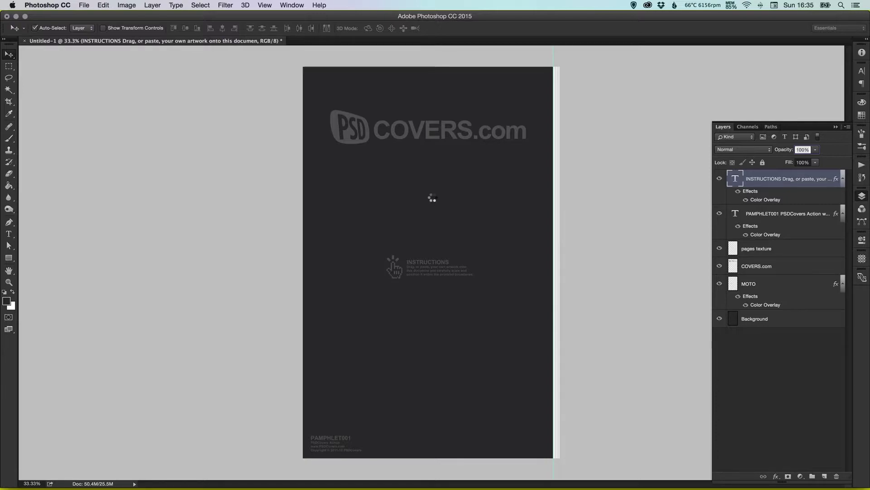
Move the pasted poster over the pamphlet page and scale it to about 148.5%.
left_click_drag(562, 175, 661, 75)
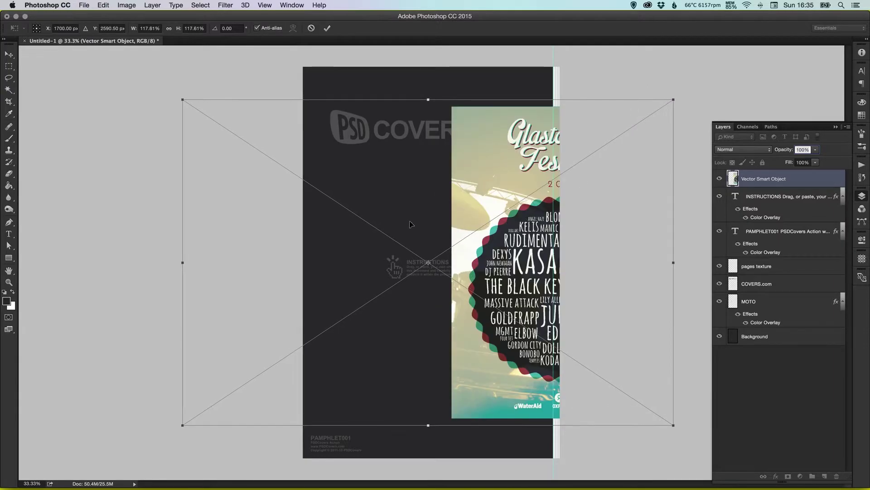
left_click_drag(638, 152, 517, 158)
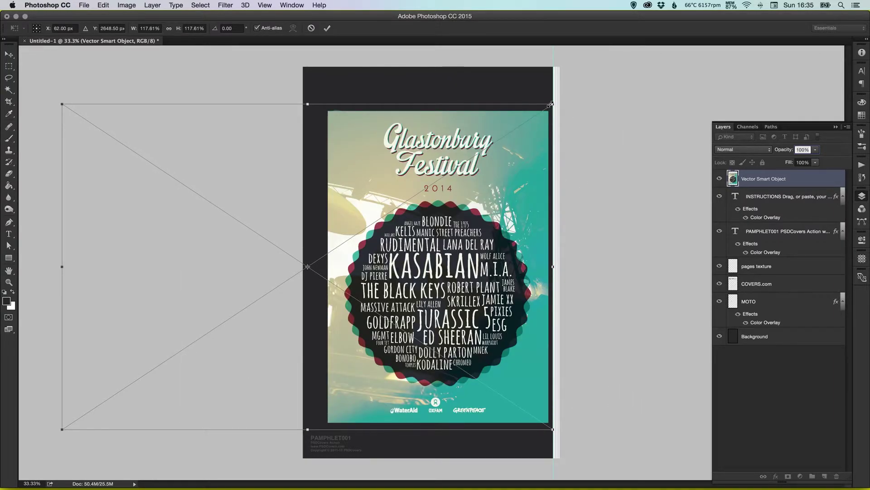
left_click_drag(576, 78, 592, 77)
left_click_drag(509, 155, 563, 104)
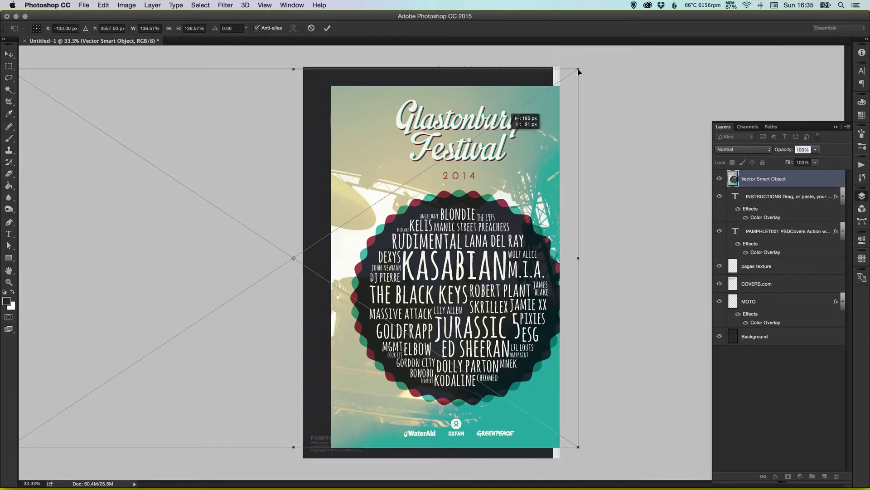
left_click_drag(578, 69, 597, 56)
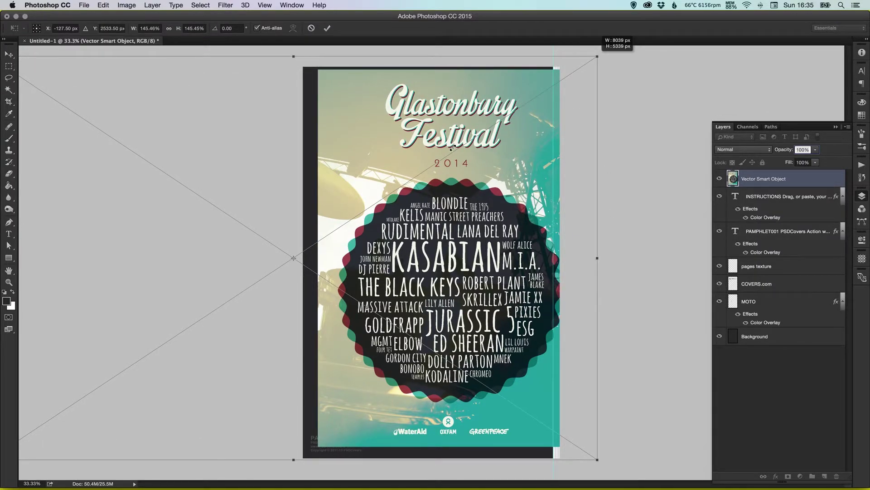
left_click_drag(453, 149, 466, 137)
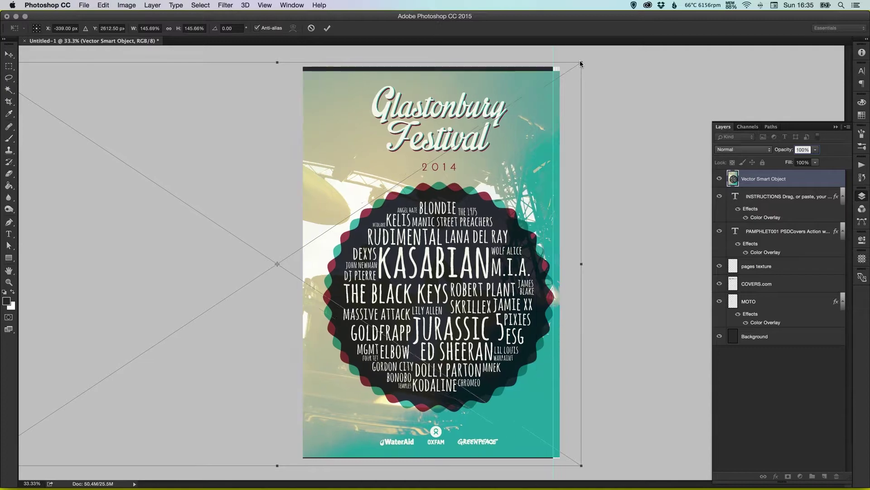
left_click_drag(581, 62, 588, 58)
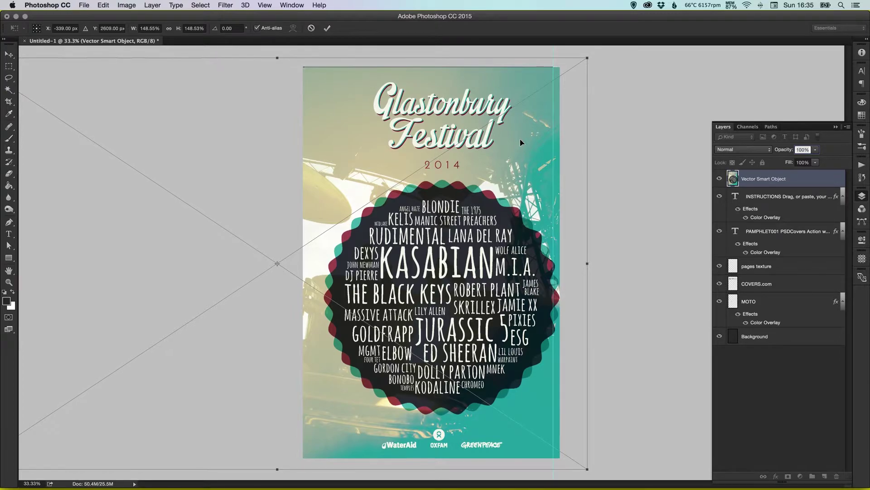
Nudge the poster up and left until its X position is -509 px.
key("Up")
key("Up")
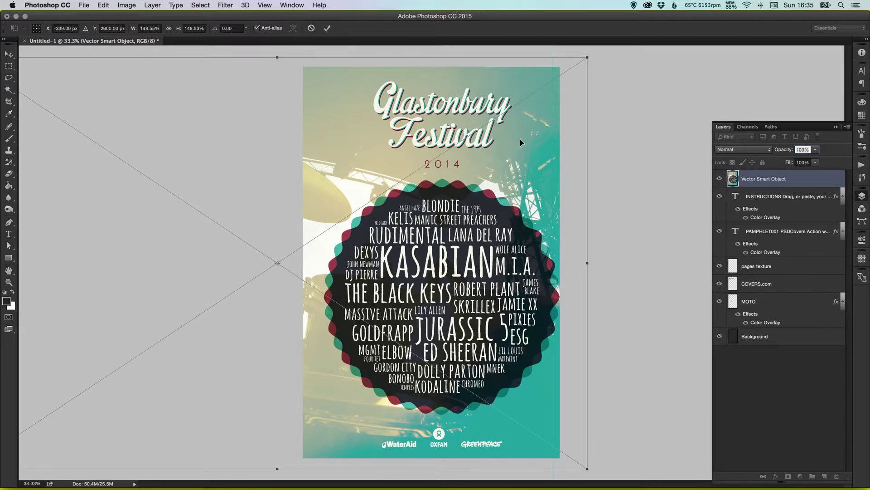
key("Left")
key("Left")
key("Left")
key("Left")
key("Left")
key("Left")
key("Left")
key("Left")
key("Left")
key("Left")
key("shift+Left")
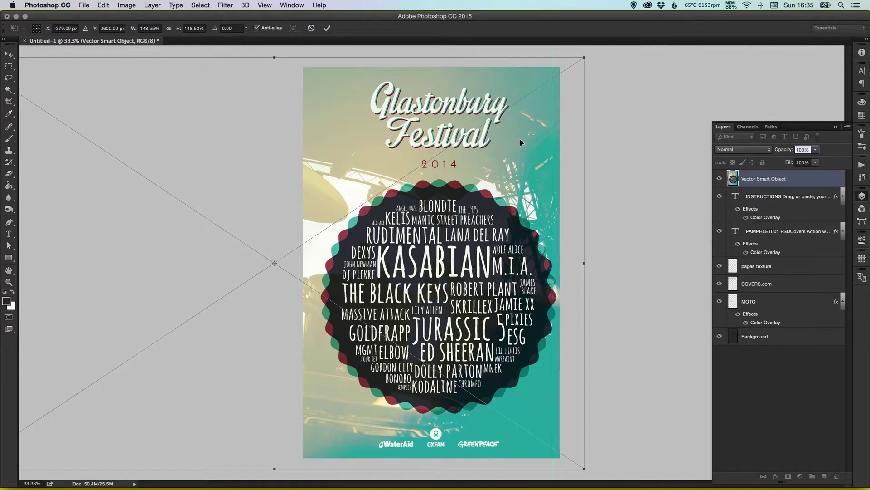
key("shift+Left")
key("shift+Left")
key("shift+Left")
key("shift+Left")
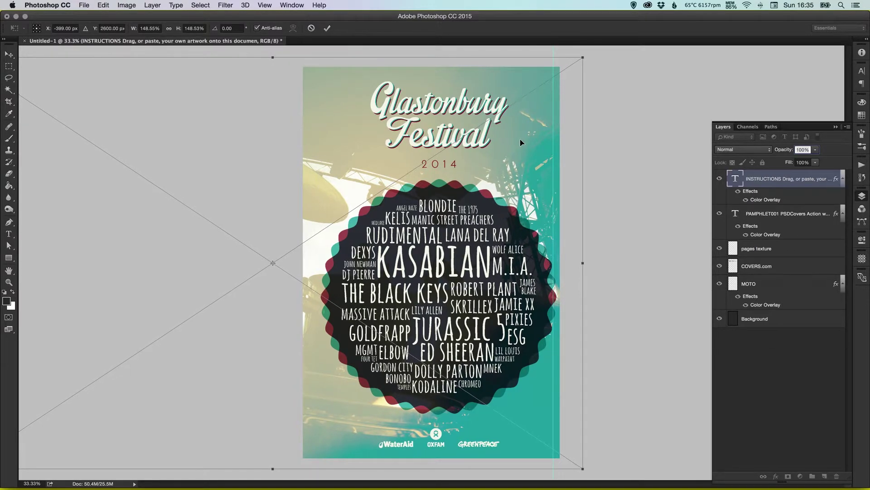
key("shift+Left")
key("shift+Left")
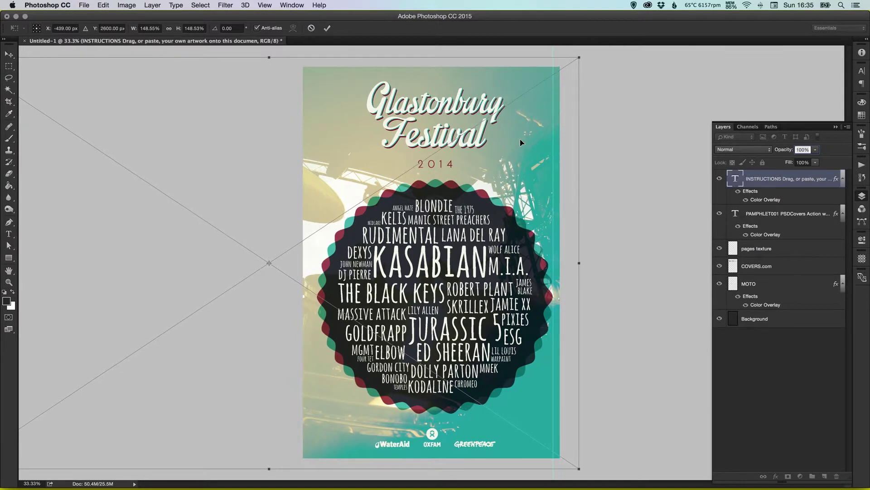
key("shift+Left")
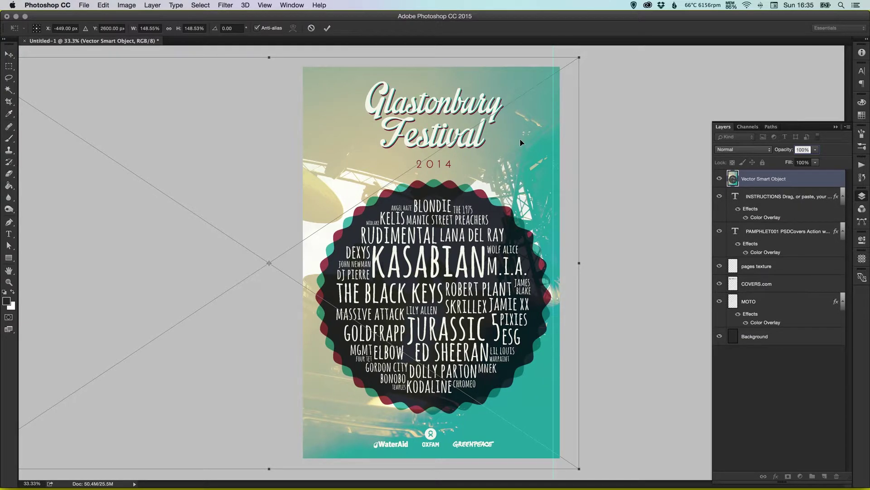
key("shift+Left")
key("shift+Left")
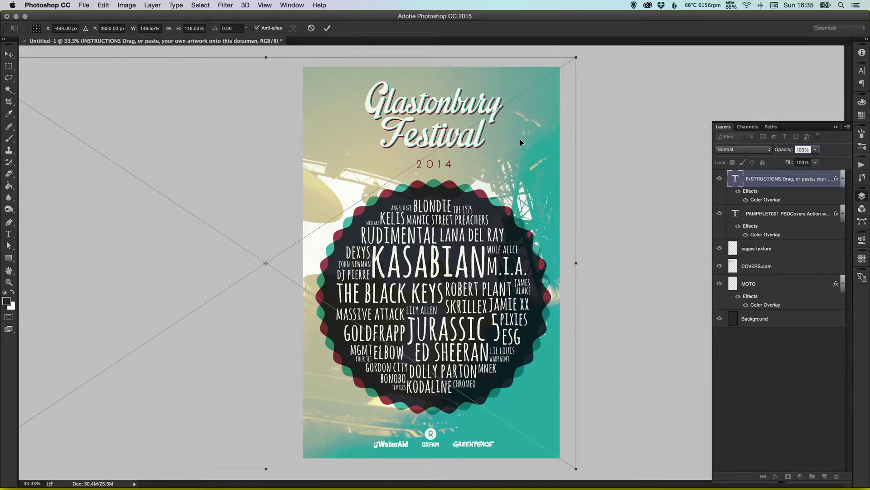
key("shift+Left")
key("shift+Left")
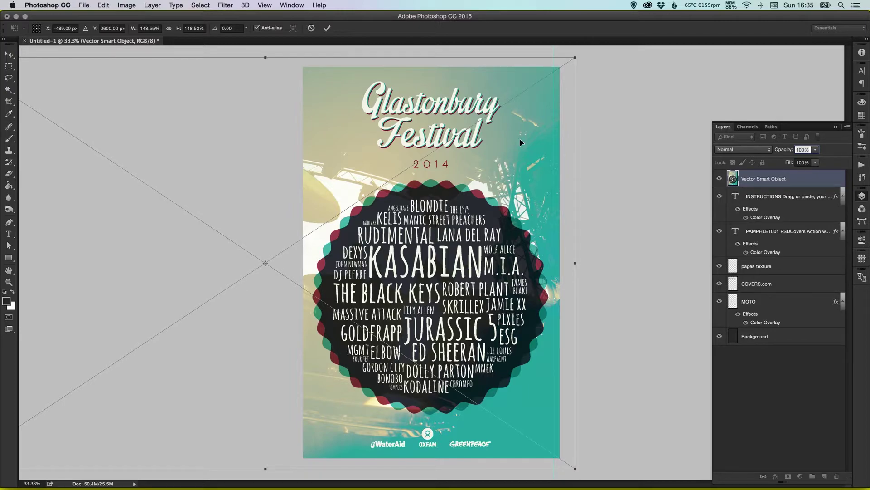
key("shift+Left")
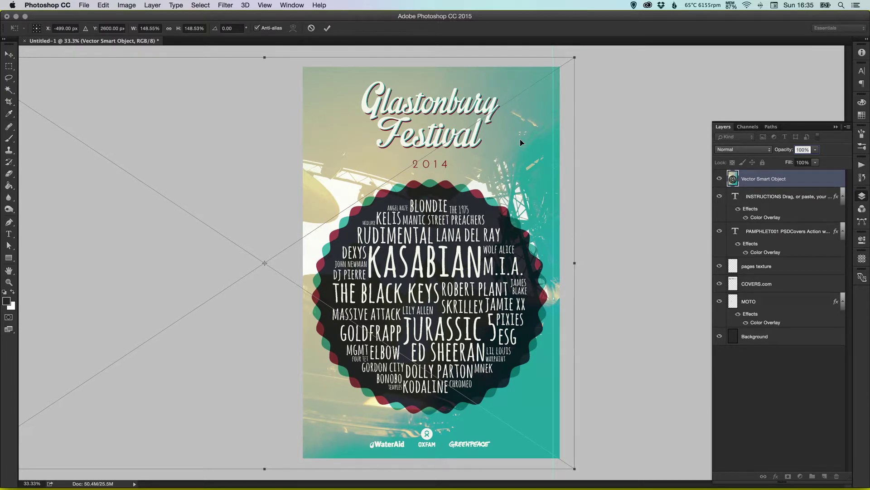
key("shift+Left")
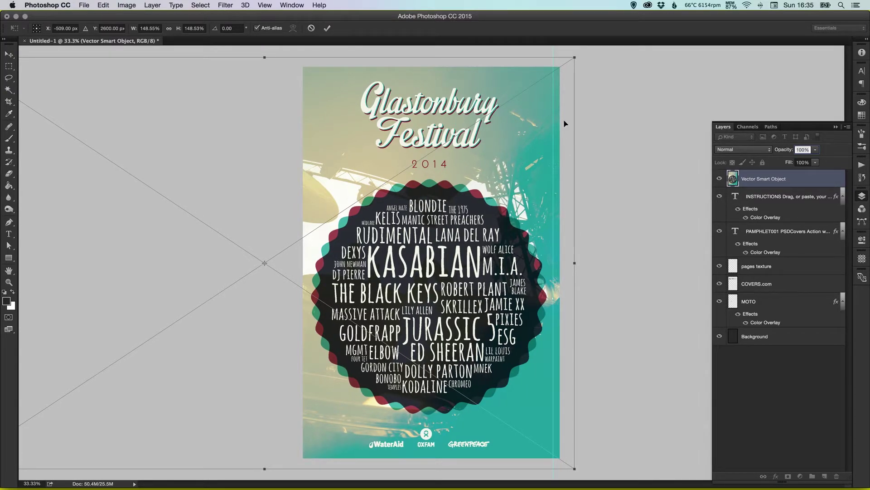
Commit the poster's Place transform as a Vector Smart Object layer.
key("super+Tab")
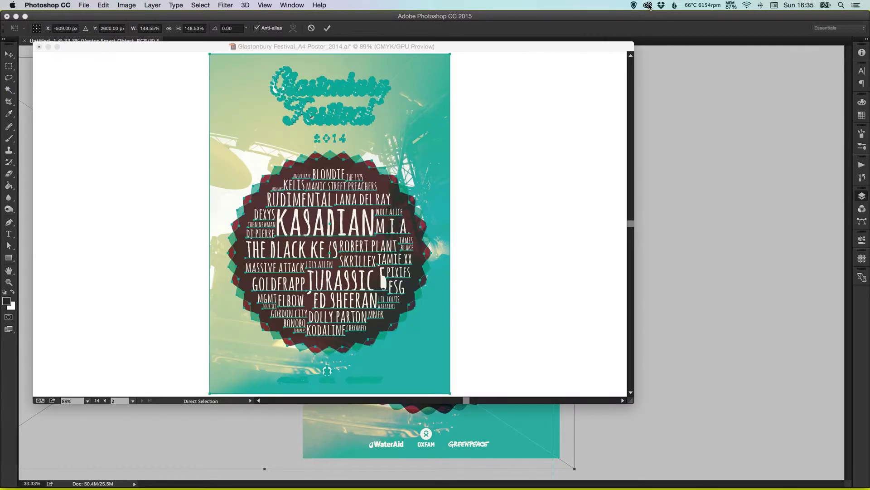
left_click(648, 6)
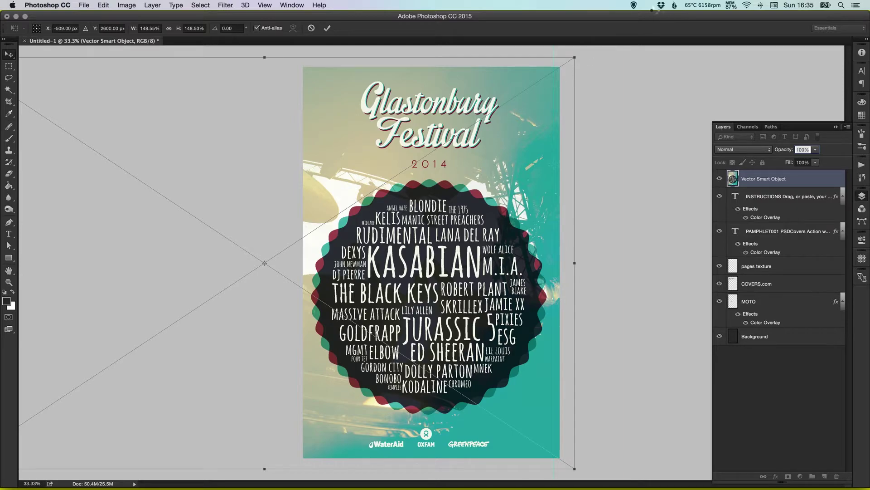
key("Return")
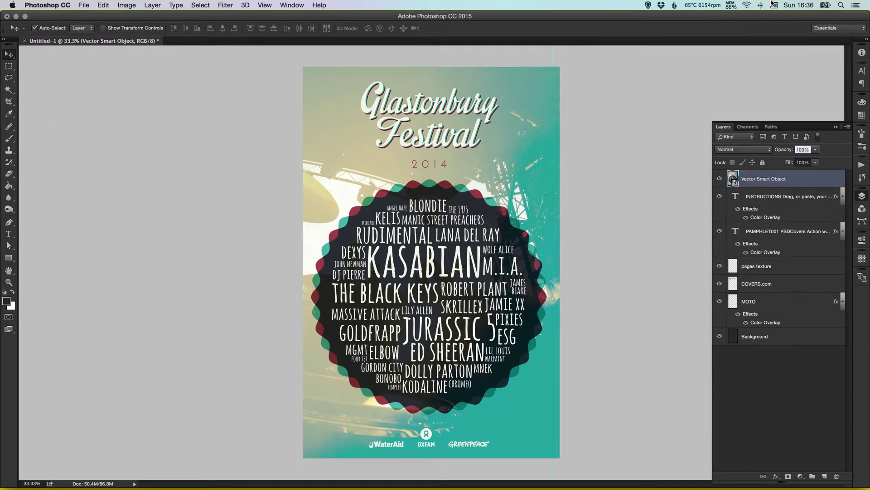
Launch Creative Cloud through a system search for 'crea'.
left_click(841, 5)
type("creat")
key("Return")
left_click(634, 5)
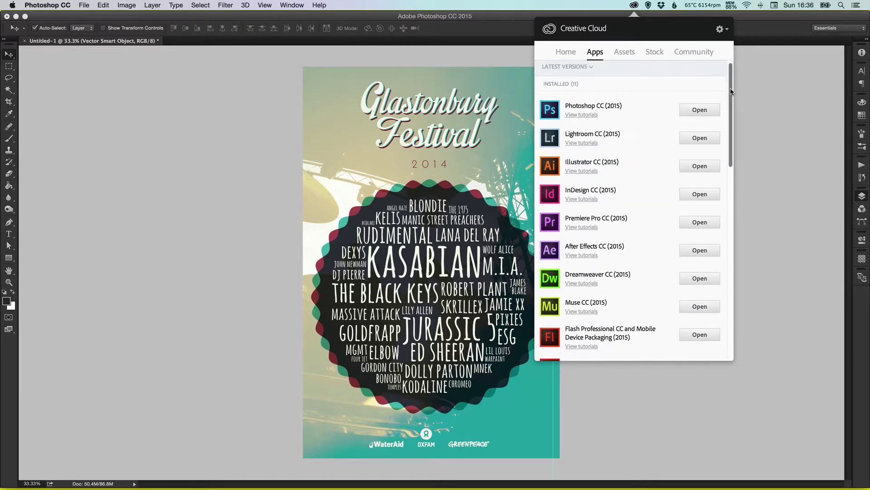
left_click_drag(730, 90, 723, 162)
left_click(580, 217)
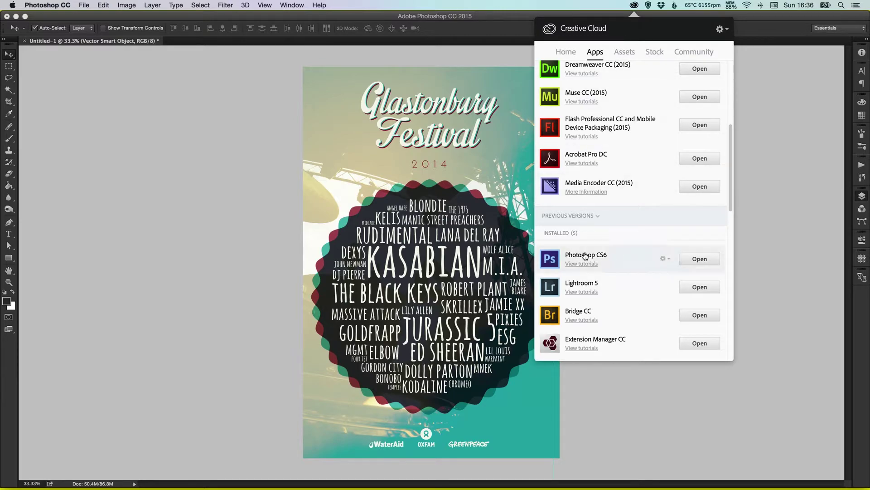
Close Creative Cloud and bring up the Layers panel with the poster smart object.
left_click(634, 6)
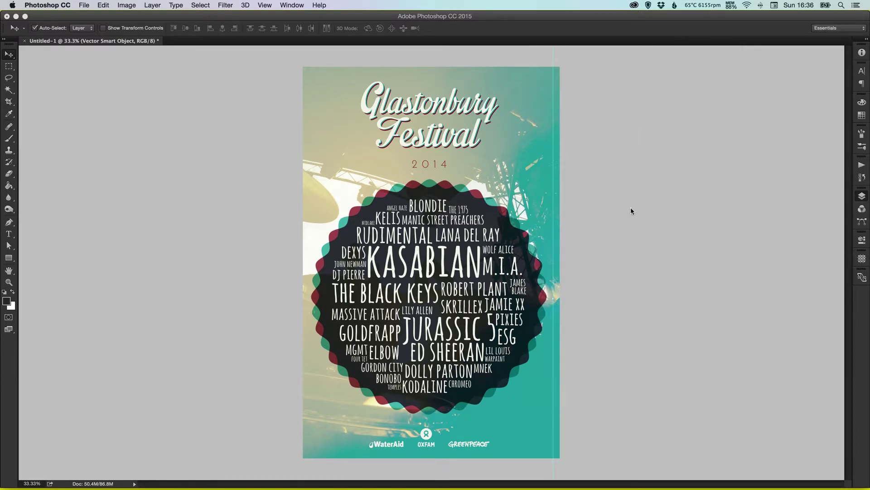
key("F7")
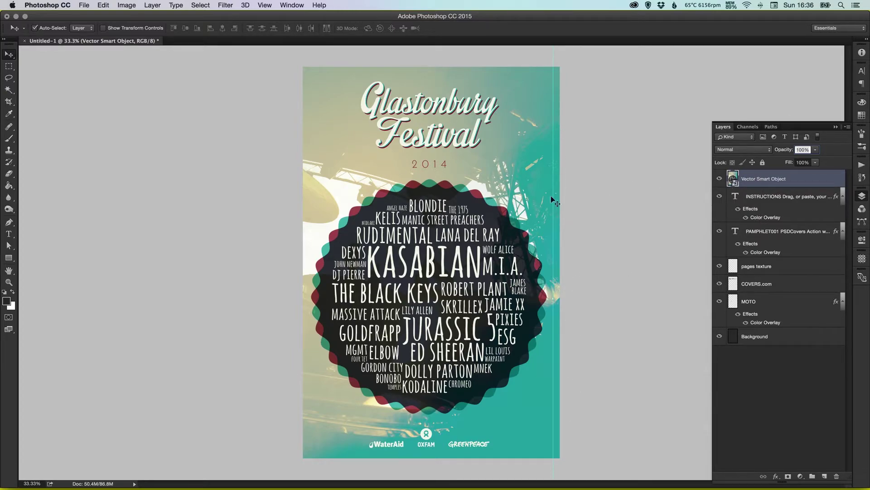
right_click(764, 180)
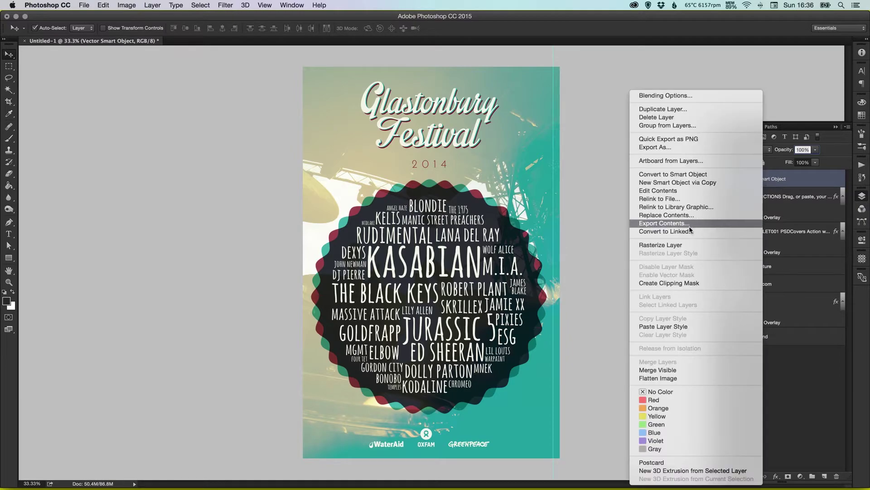
left_click(688, 247)
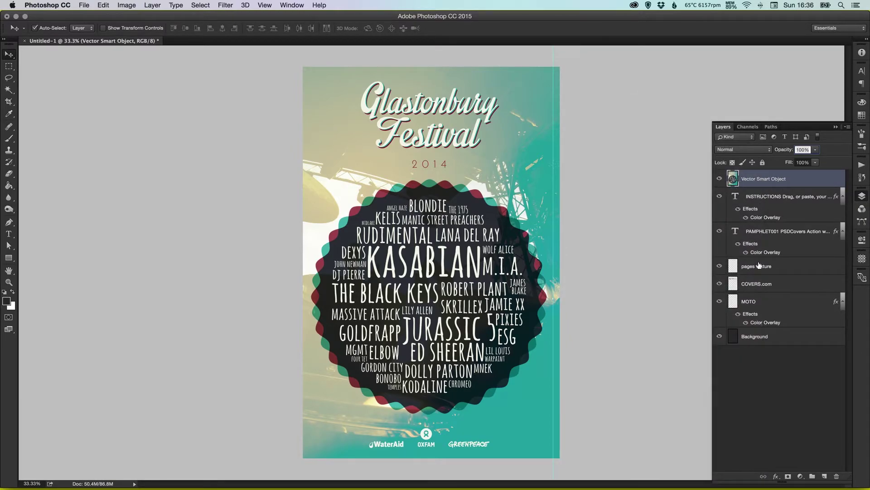
Load the pages texture strip selection, deselect, and toggle the poster's visibility to compare.
left_click(733, 270, "super")
key("super+d")
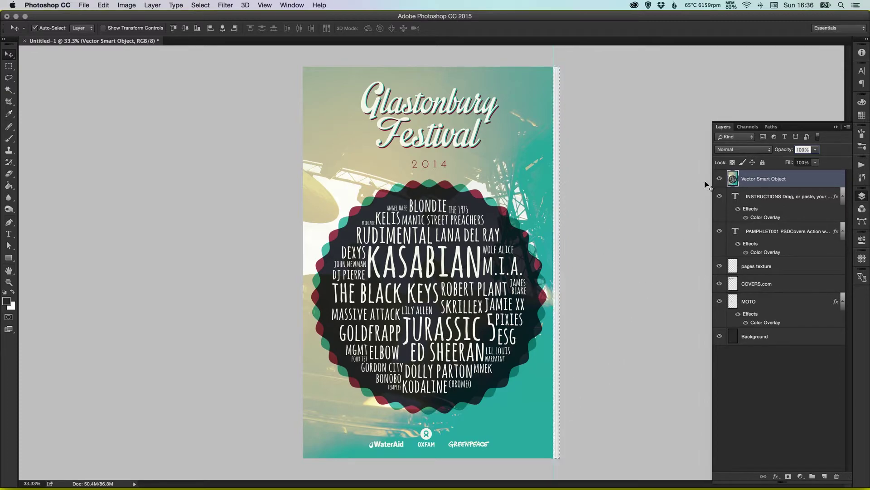
left_click(719, 179)
left_click(720, 179)
left_click(720, 180)
left_click(720, 179)
left_click(720, 179)
left_click(720, 180)
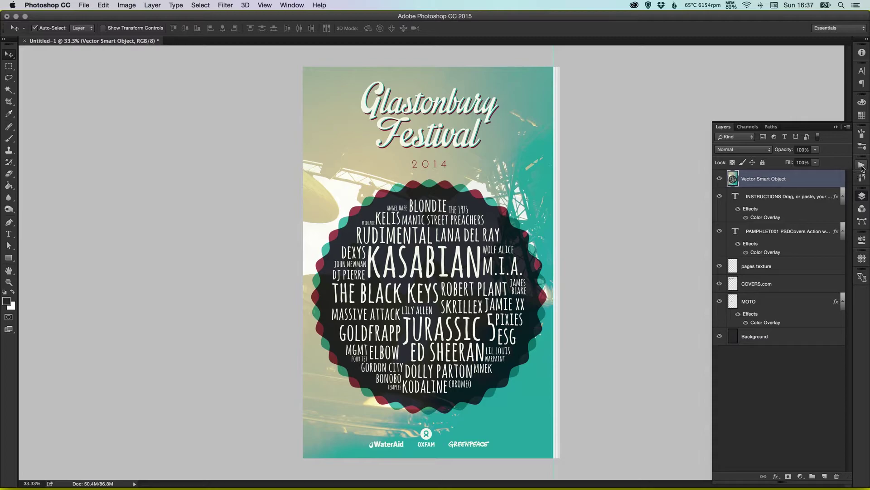
Play the PSDCovers PAMPHLET001 'STEP 2 Add Color!' action to generate the pamphlet mockup copy.
left_click(862, 166)
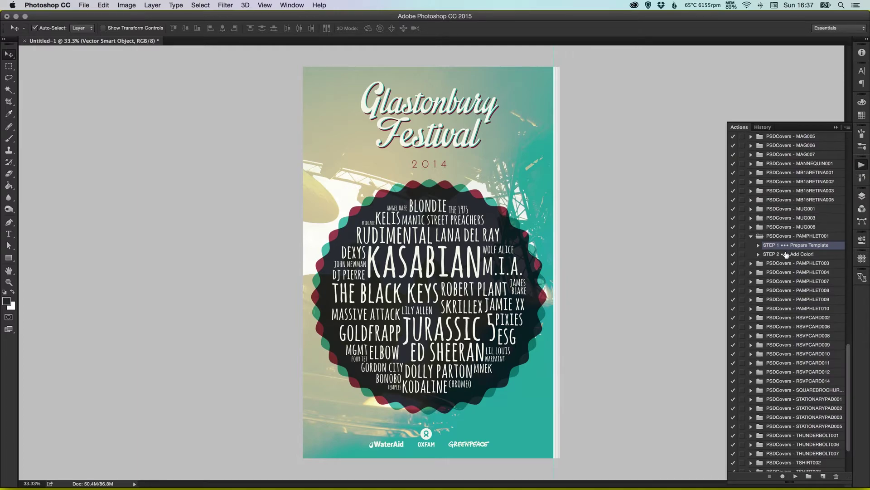
left_click(786, 254)
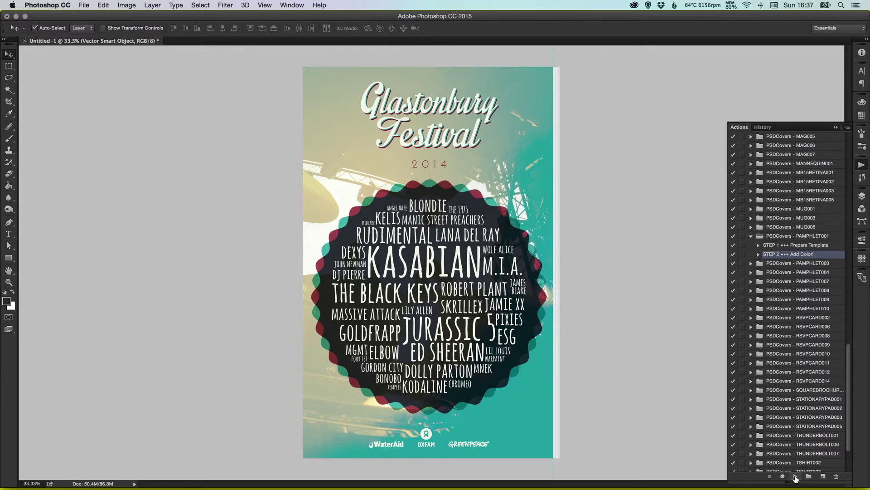
left_click(795, 477)
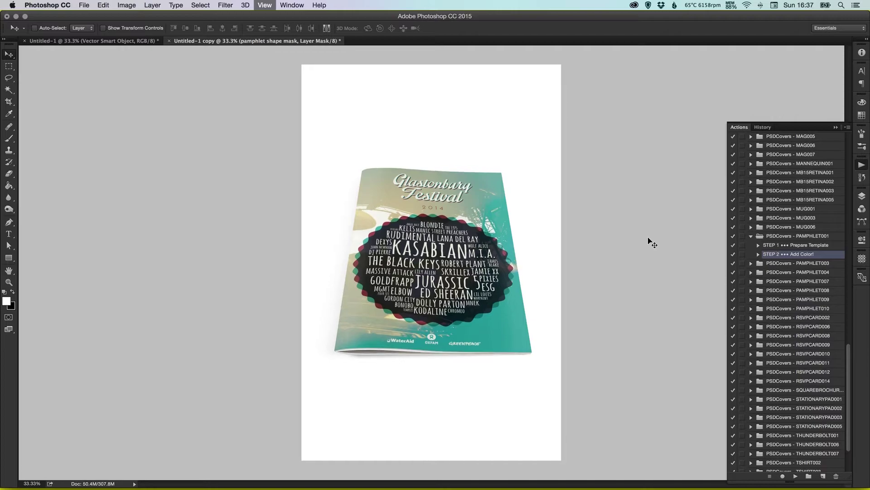
Compare the flat poster with the mockup document and swap foreground and background colours.
key("super+equal")
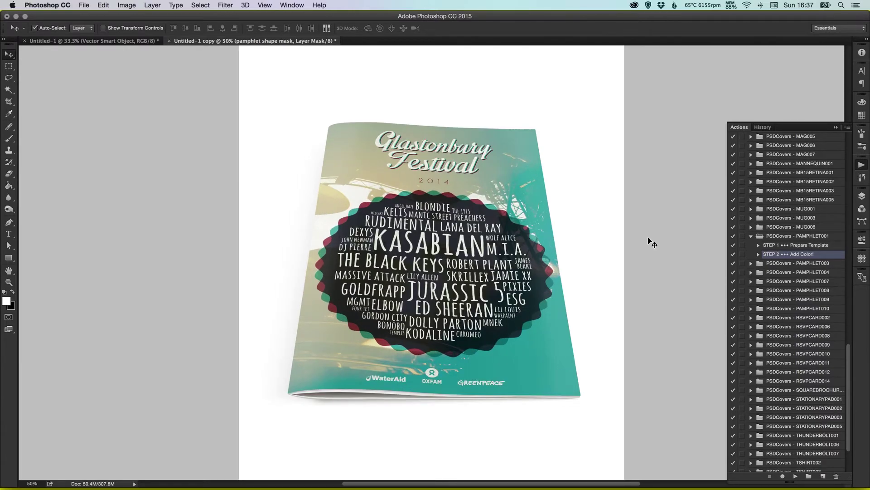
left_click(861, 165)
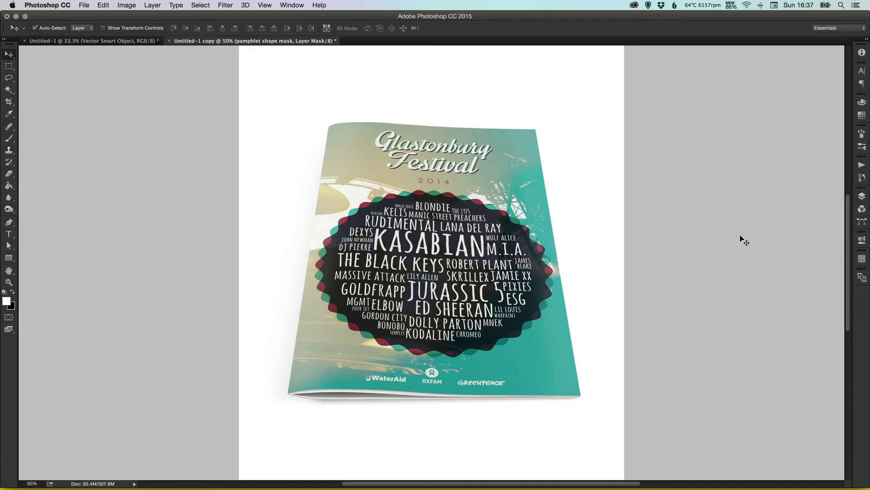
left_click(116, 41)
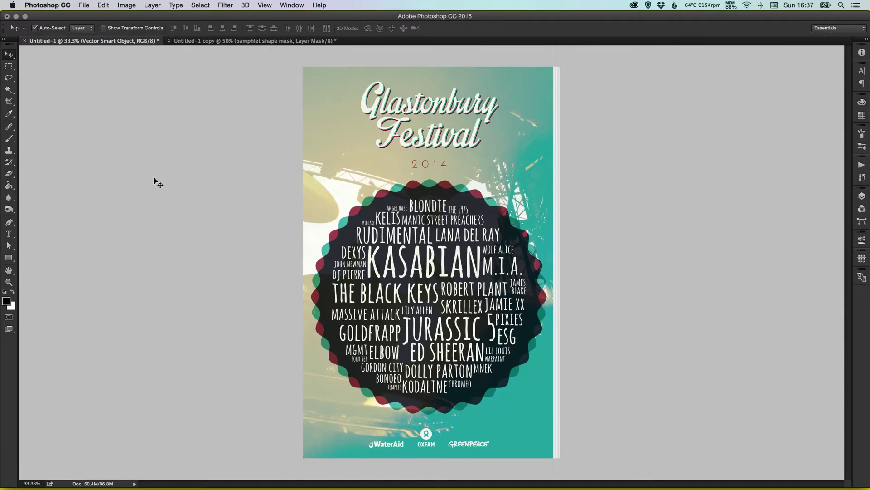
left_click(232, 41)
key("x")
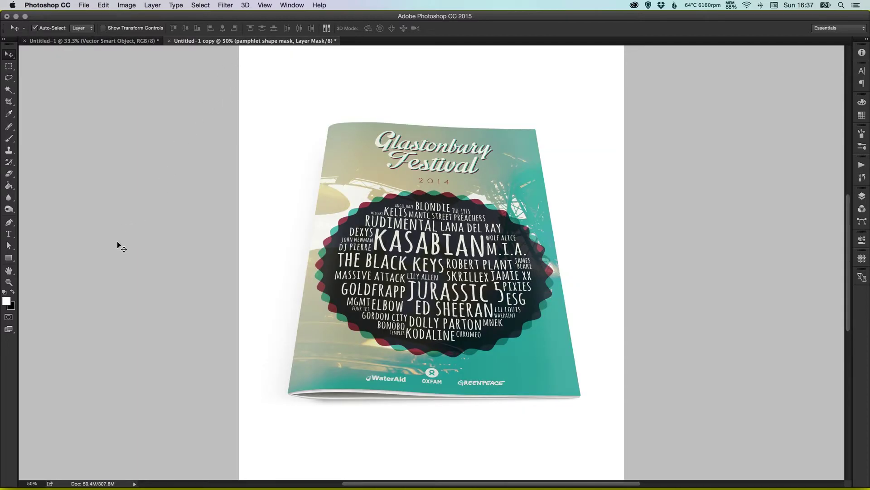
key("super+minus")
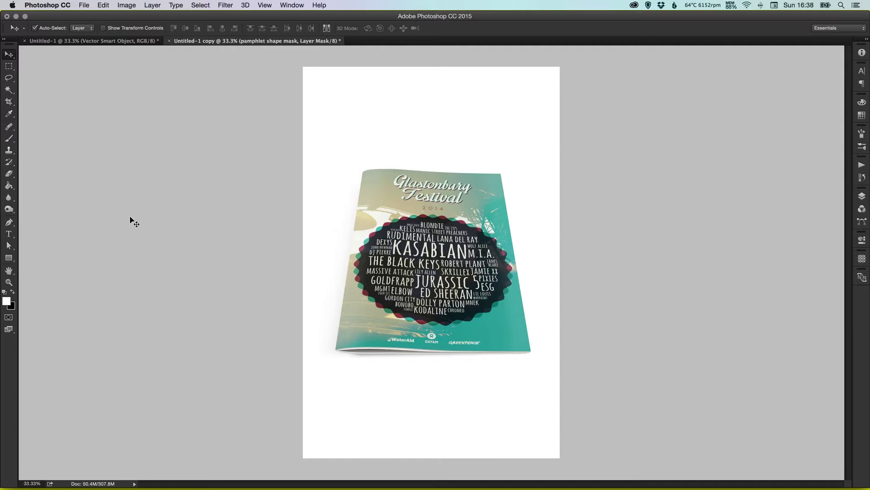
Collapse the pamphlet shape mask group, check the shadow layer's effect, and select Background.
left_click(861, 196)
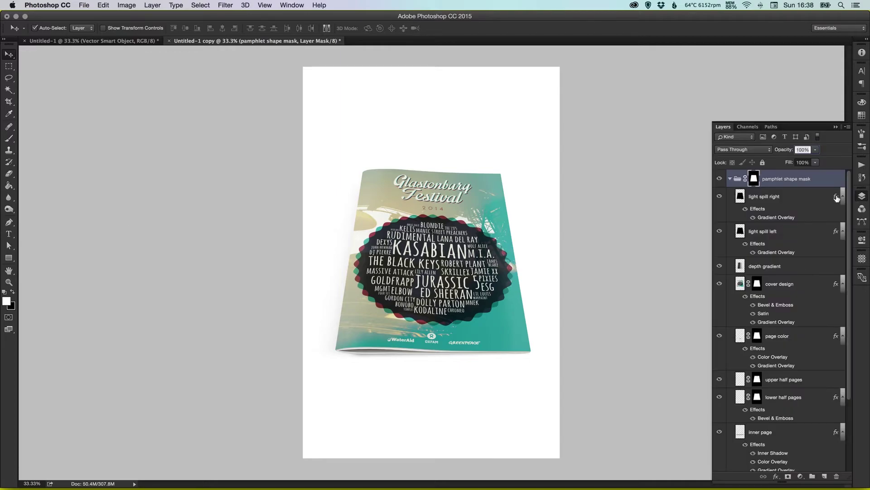
left_click(730, 178)
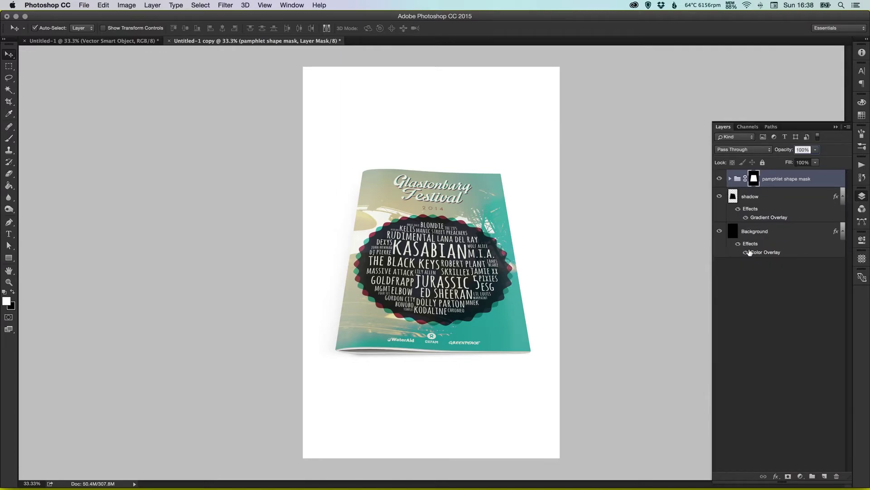
left_click(720, 197)
left_click(720, 196)
left_click(719, 196)
left_click(720, 197)
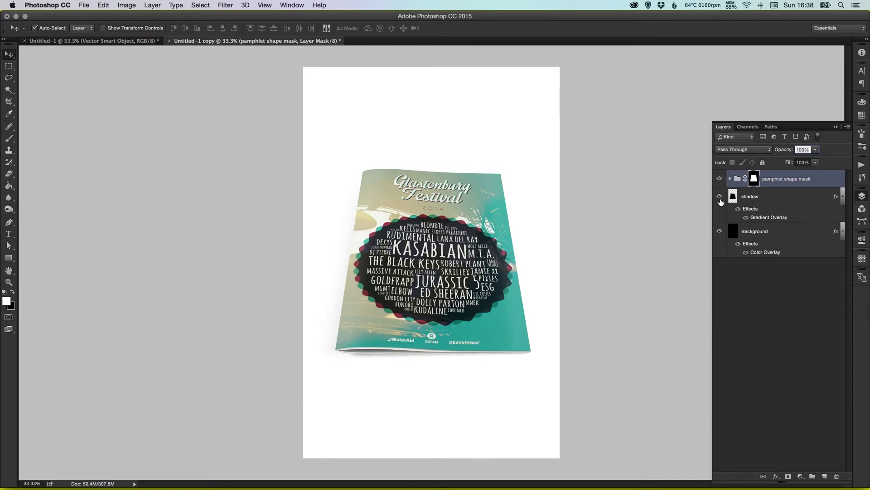
left_click(756, 231)
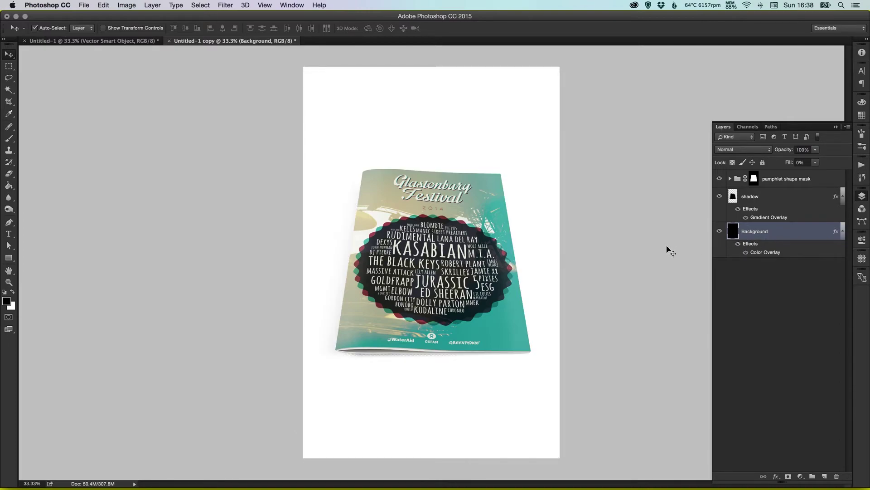
Change the canvas width from 3400 to 7000 pixels.
key("super+alt+c")
left_click(315, 177)
double_click(314, 177)
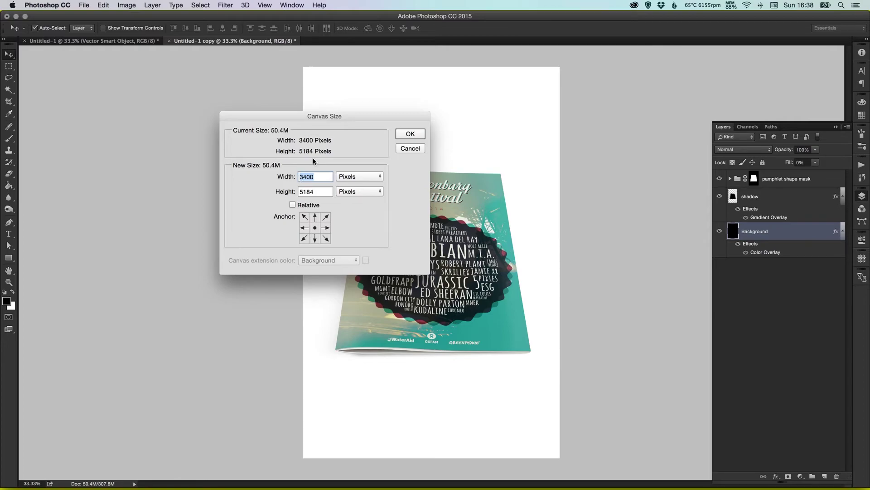
type("7000")
key("Return")
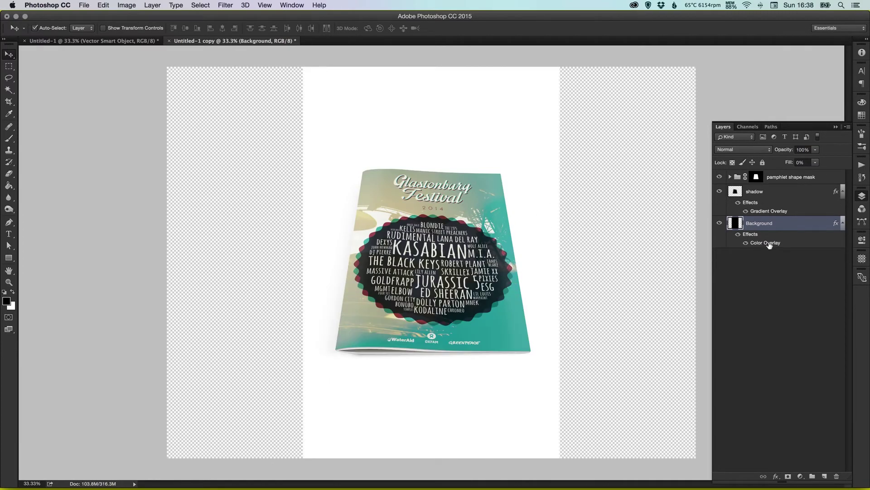
Stretch the white Background across the wider canvas and add an empty Layer 1.
key("super+t")
left_click_drag(560, 262, 697, 258)
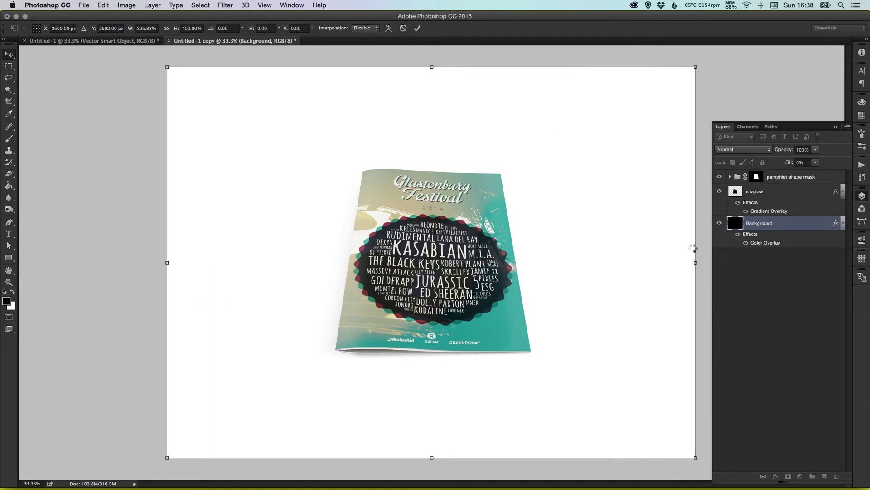
key("Return")
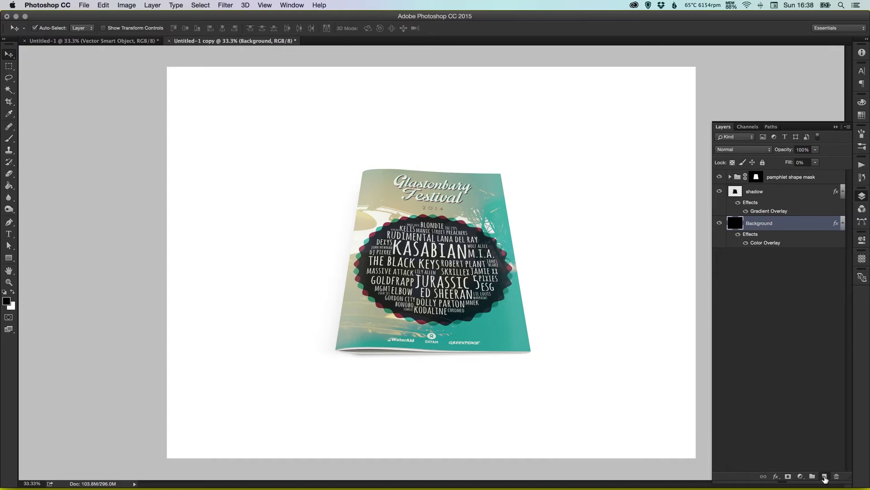
left_click(825, 476)
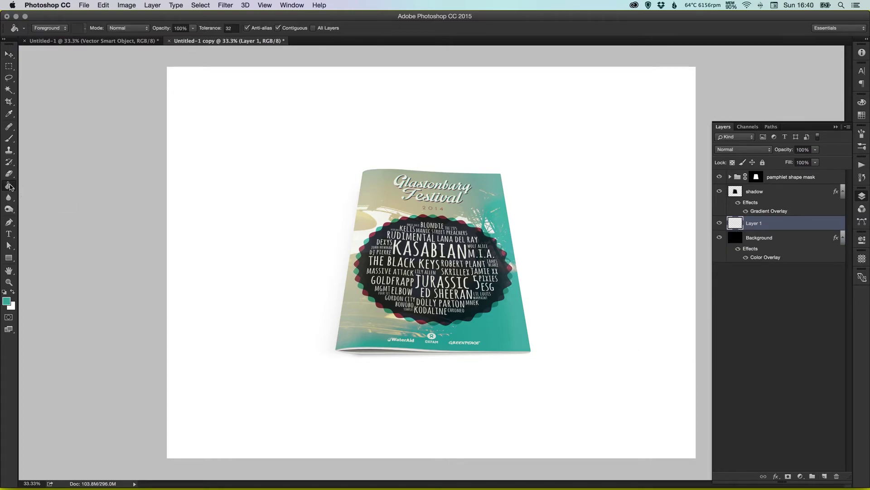
left_click(9, 185)
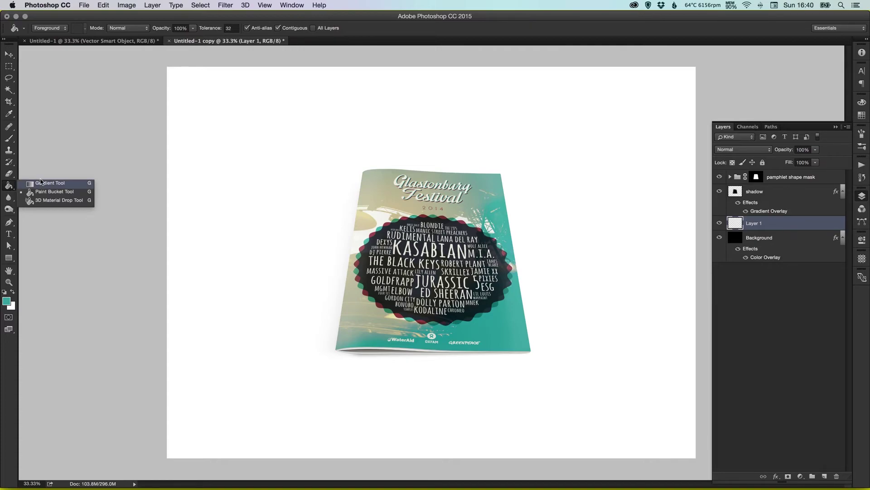
Set a radial gradient, remove its middle stop, and give the right stop a teal sampled from the pamphlet.
left_click(71, 182)
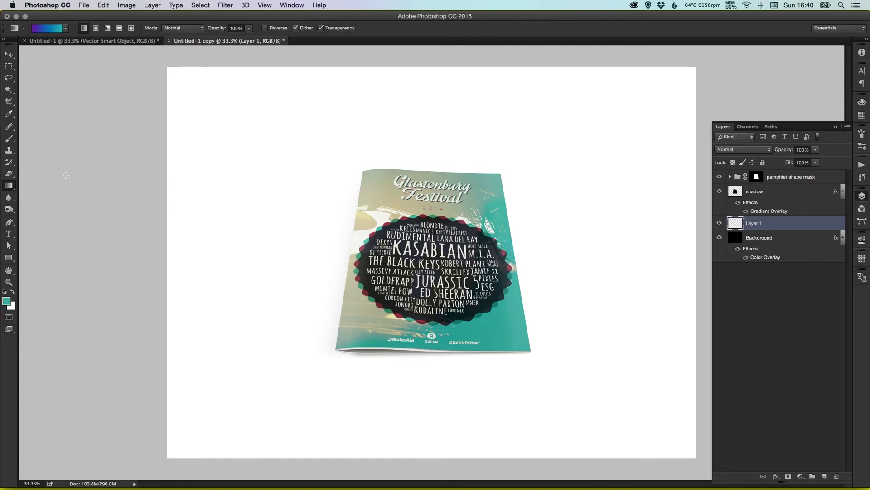
left_click(95, 29)
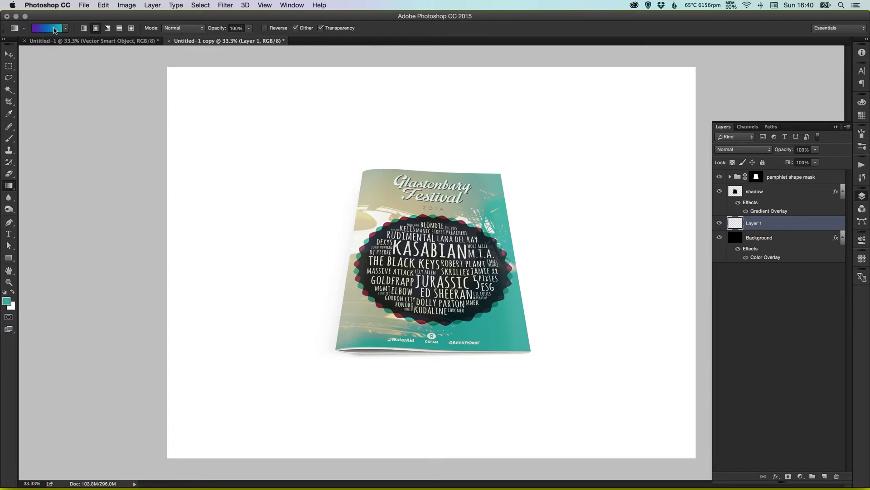
left_click(56, 30)
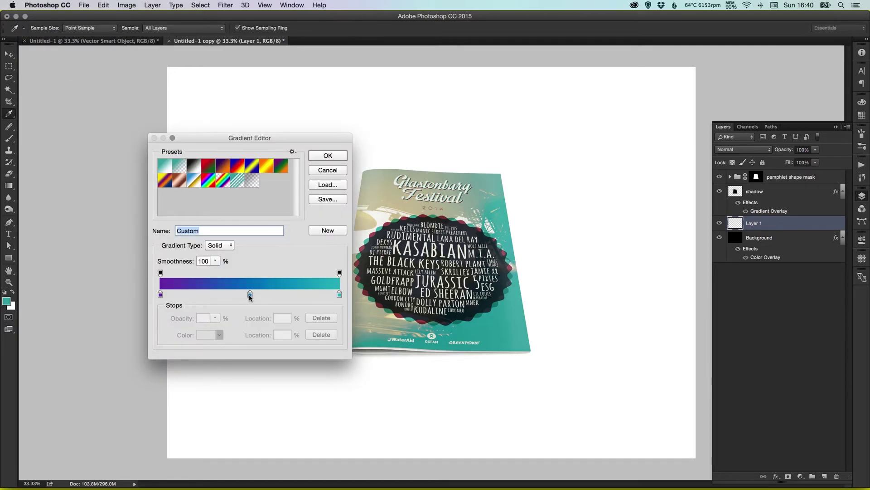
left_click_drag(250, 294, 250, 324)
left_click(339, 294)
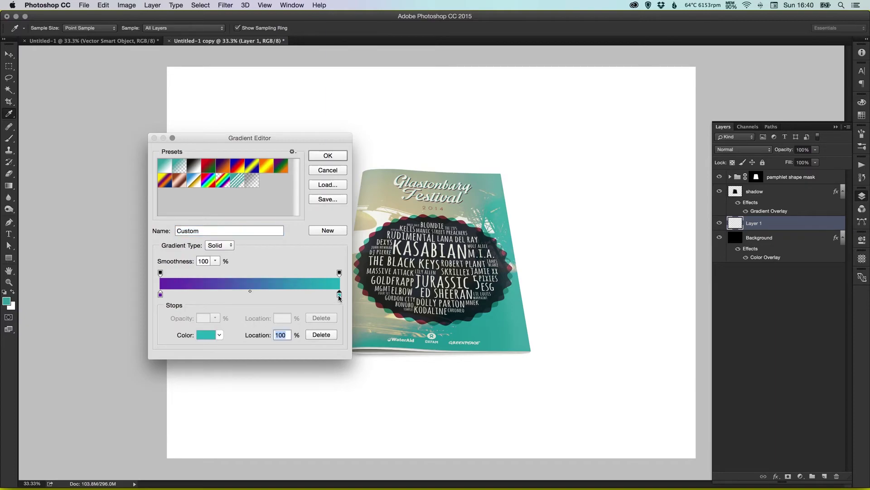
left_click(206, 336)
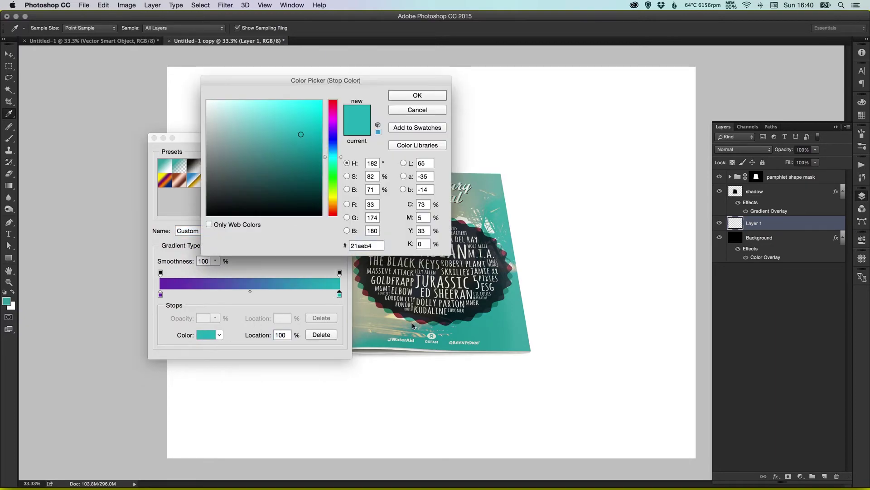
left_click(523, 342)
left_click(417, 95)
Recolour the left gradient stop to a lighter teal, 4bc4c2, and accept the gradient.
left_click(160, 296)
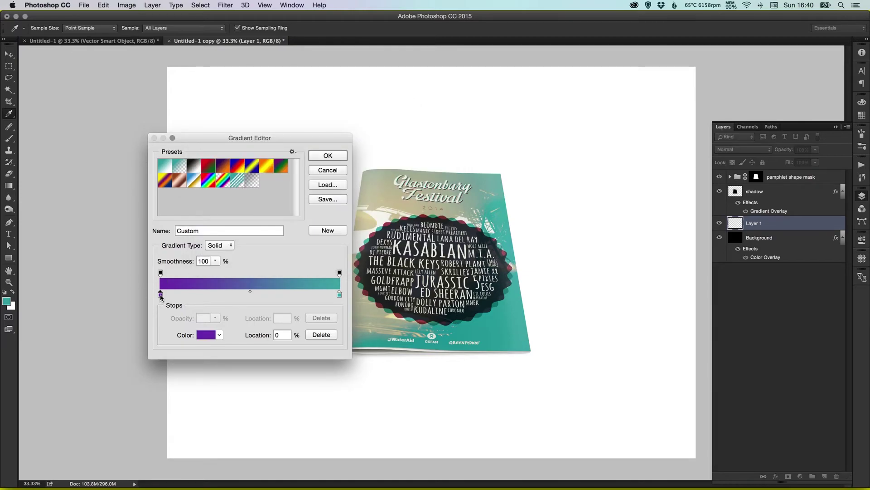
left_click(206, 336)
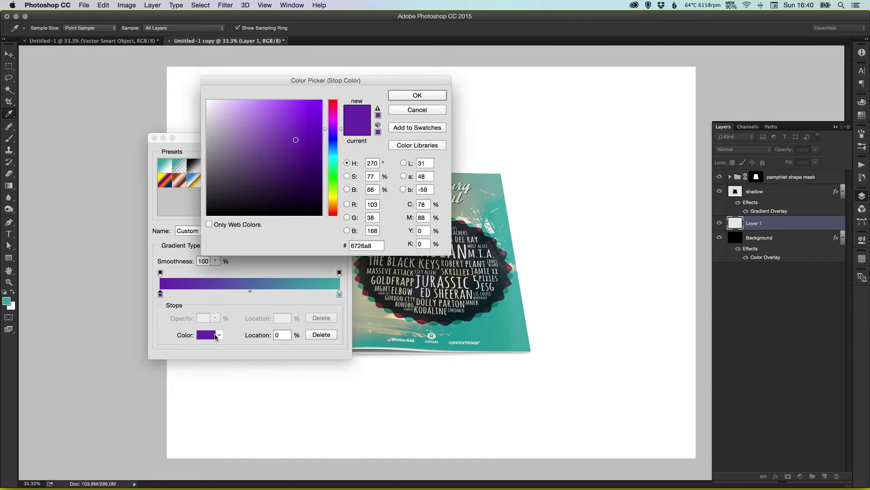
left_click(525, 339)
left_click_drag(279, 130, 278, 127)
left_click(417, 95)
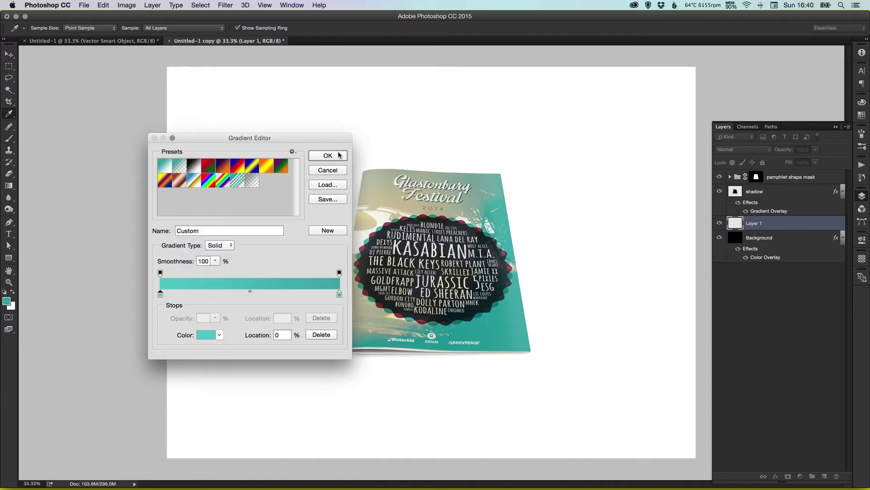
left_click(330, 154)
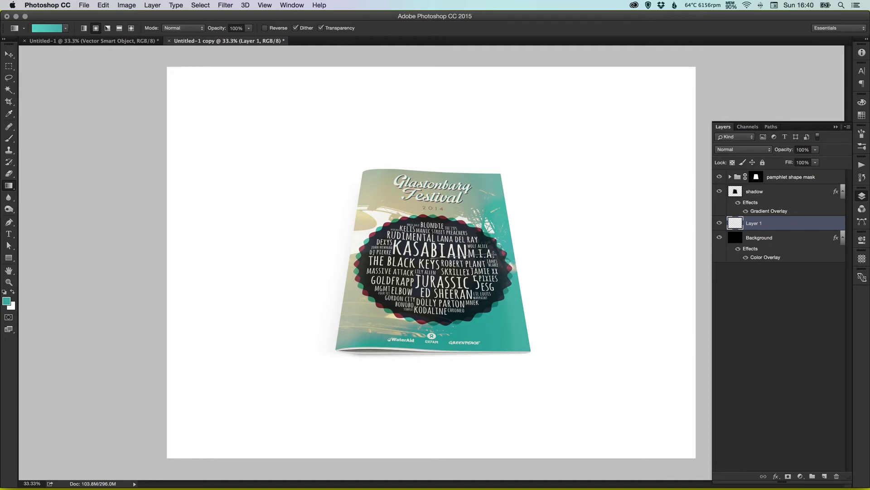
Fill Layer 1 with the radial teal gradient drawn outward from the pamphlet centre.
left_click_drag(480, 258, 698, 261)
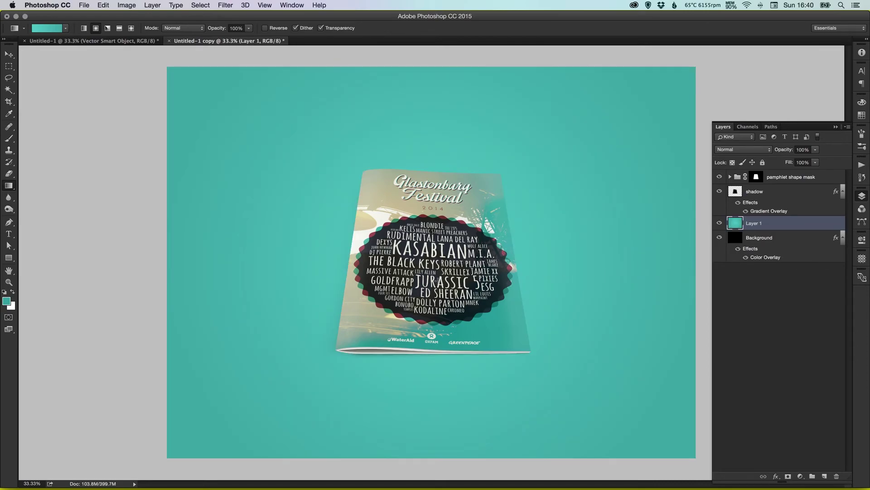
key("super+z")
left_click_drag(440, 259, 572, 234)
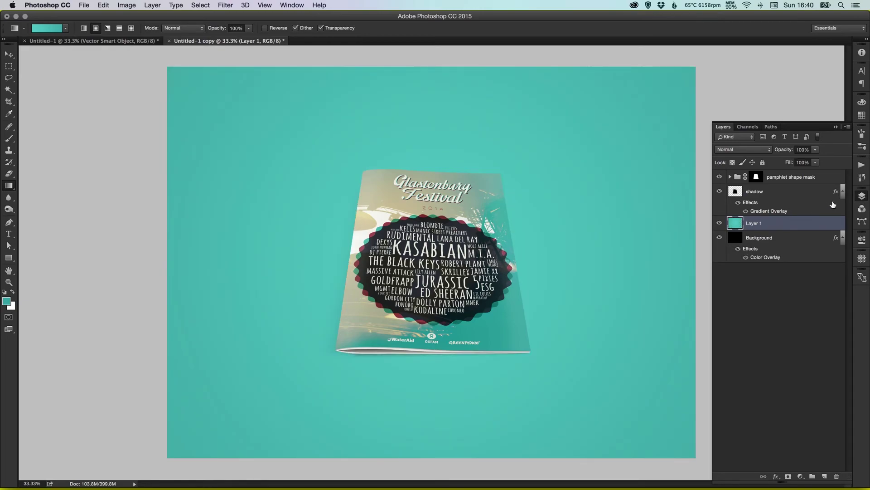
key("v")
left_click(861, 196)
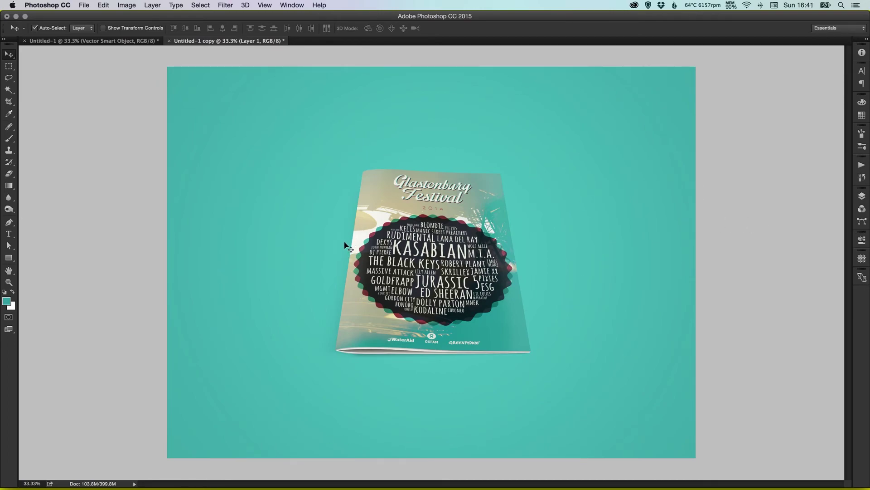
Change the gradient's left stop to 61dedc and move it to 18%.
key("g")
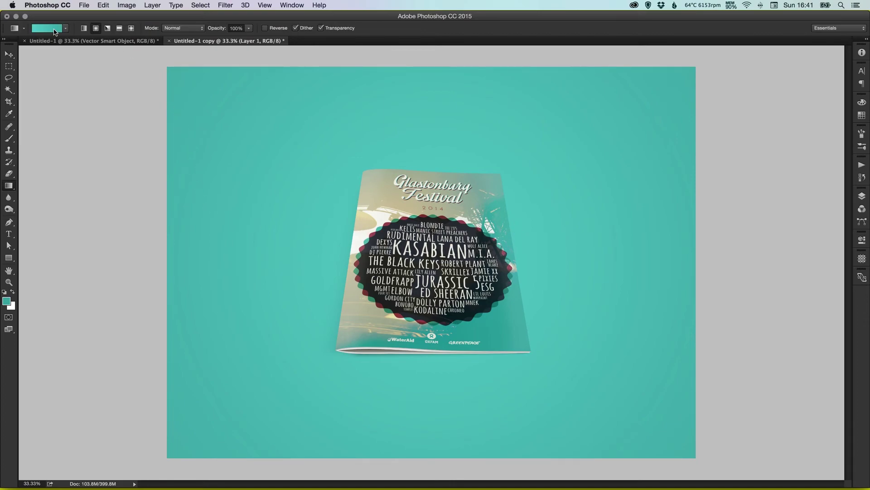
left_click(55, 28)
left_click(160, 294)
left_click(205, 335)
left_click(272, 117)
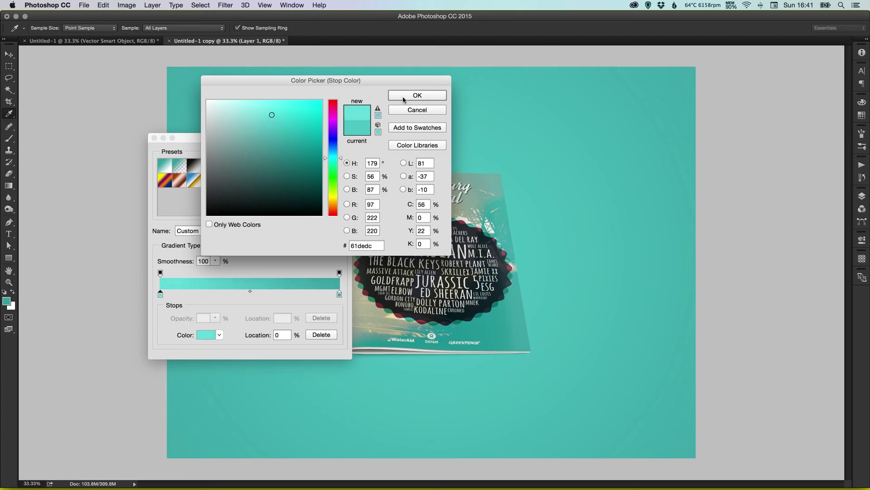
left_click(417, 95)
left_click_drag(161, 294, 180, 295)
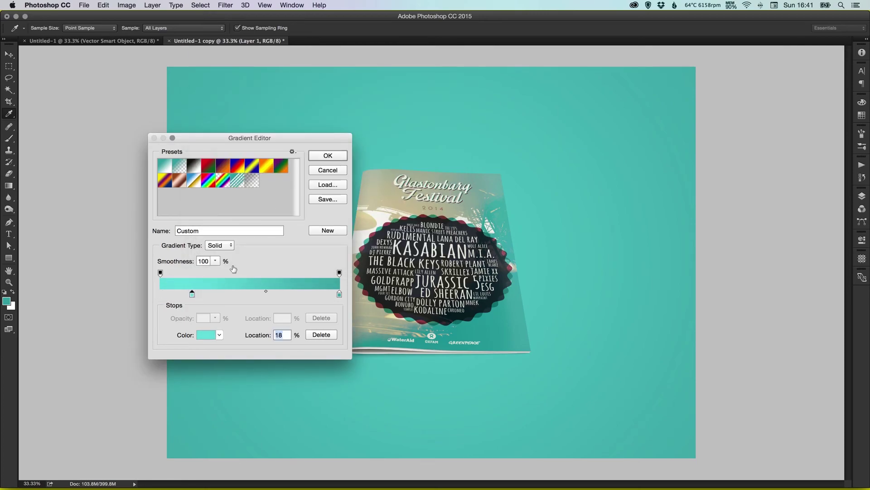
left_click(335, 156)
Redraw the radial gradient outward from the pamphlet centre to fill the background.
left_click_drag(434, 261, 698, 258)
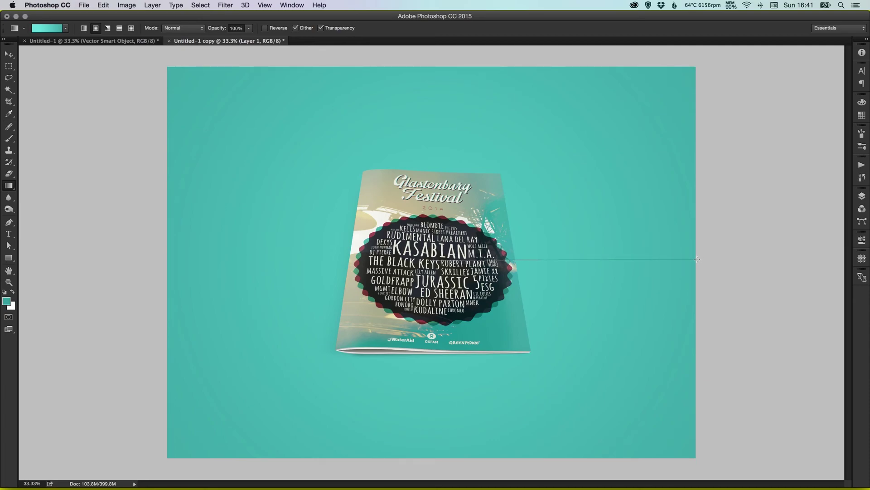
left_click_drag(697, 261, 692, 241)
key("v")
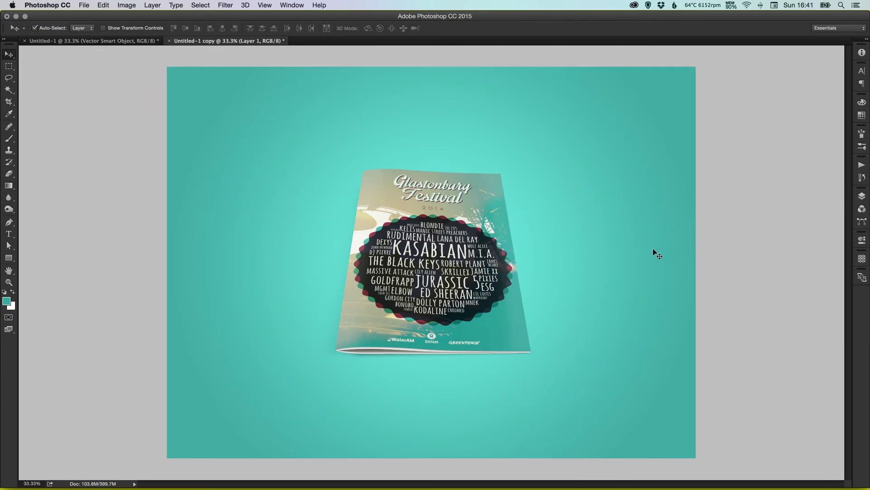
Zoom in to 50% on the pamphlet mockup.
key("super+plus")
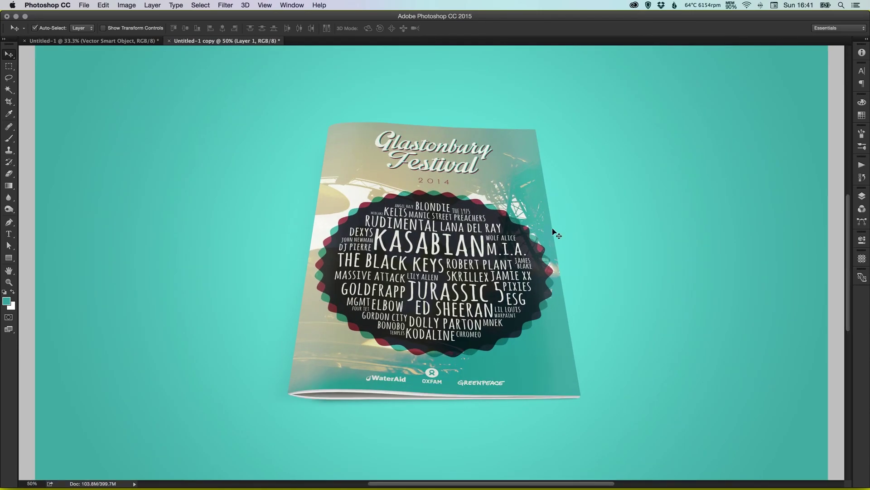